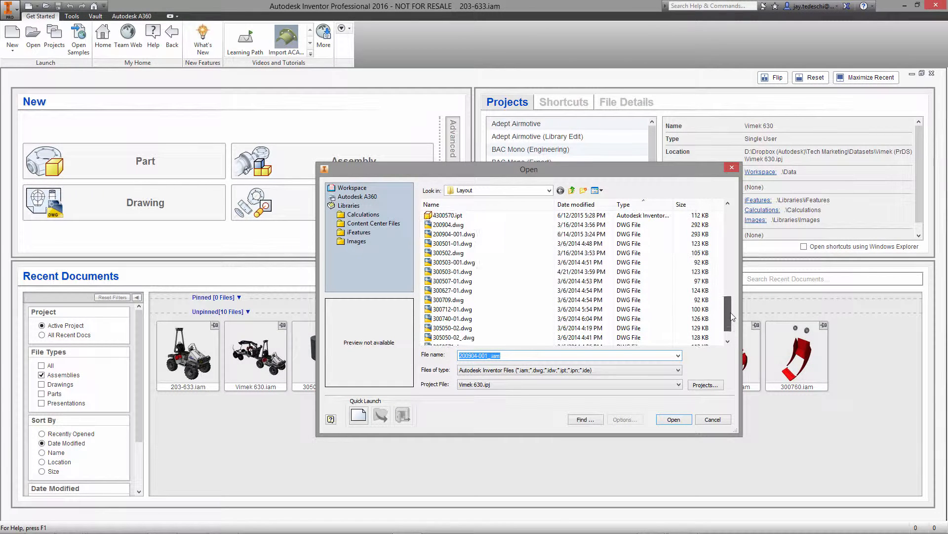
Open 200904-001.dwg from the Layout folder with the Import option and advance the import wizard to the layer and object options
{"action": "left_click", "coordinate": [460, 244]}
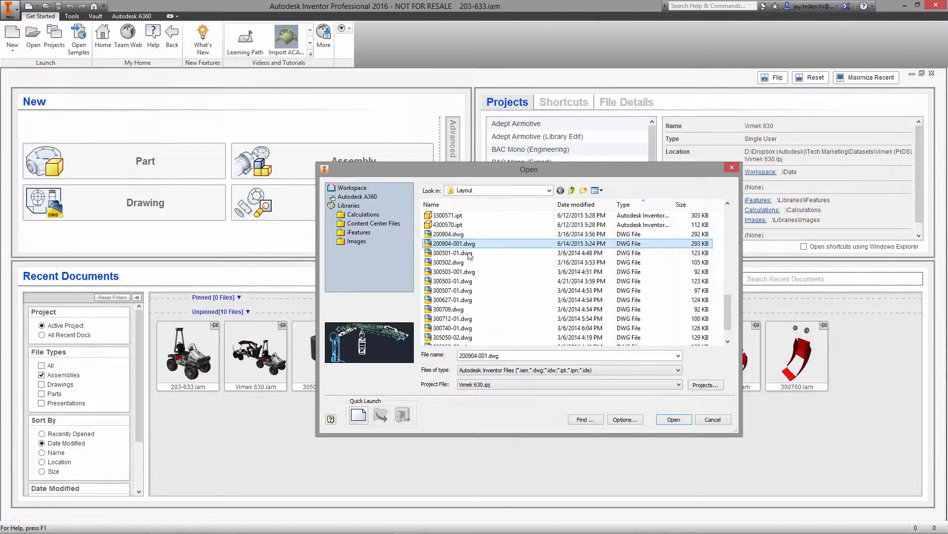
{"action": "left_click", "coordinate": [624, 422]}
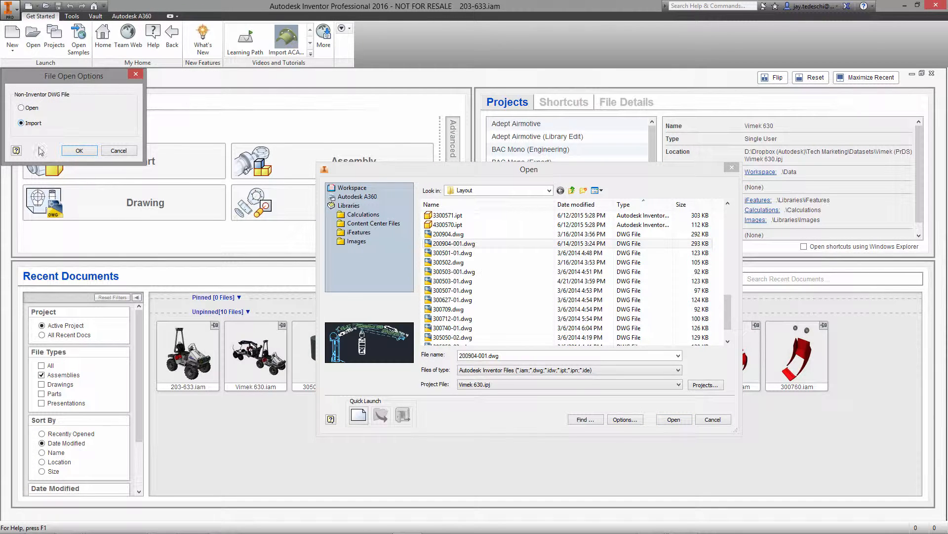
{"action": "left_click", "coordinate": [78, 150]}
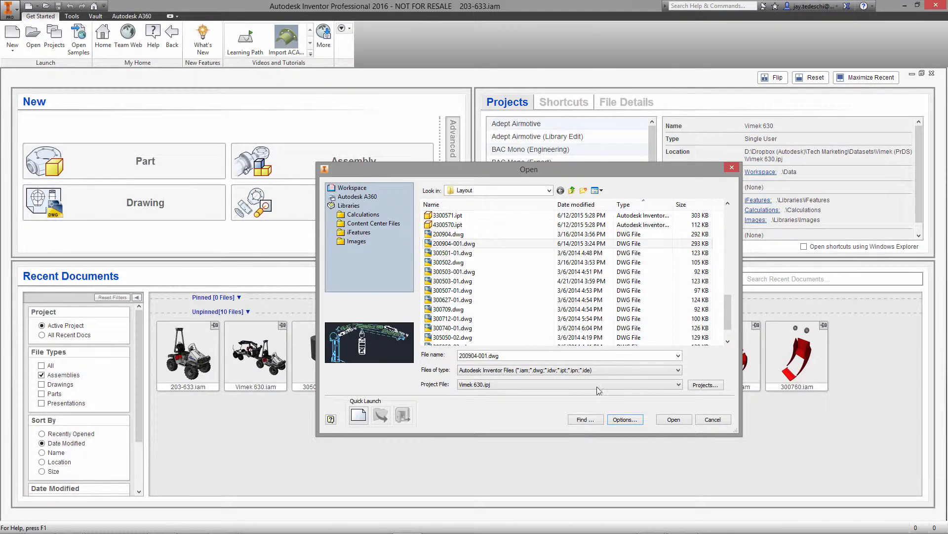
{"action": "left_click", "coordinate": [673, 419]}
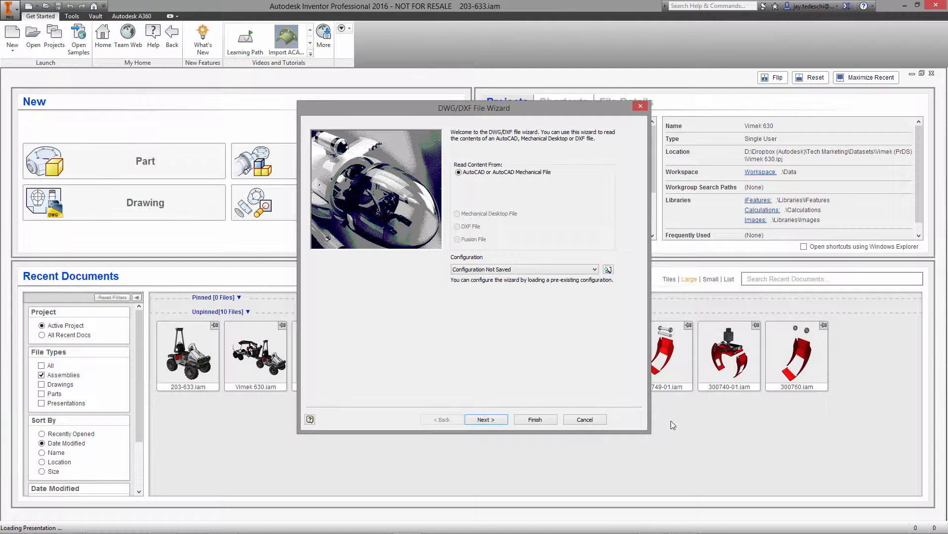
{"action": "left_click", "coordinate": [488, 420]}
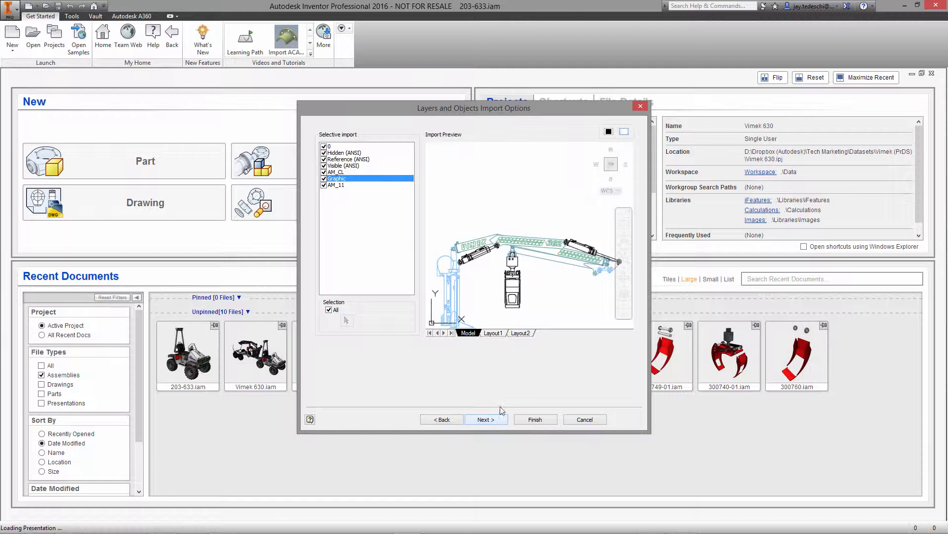
Set the import preview to a black background and inspect the outer end of the crane arm up close
{"action": "left_click", "coordinate": [609, 132]}
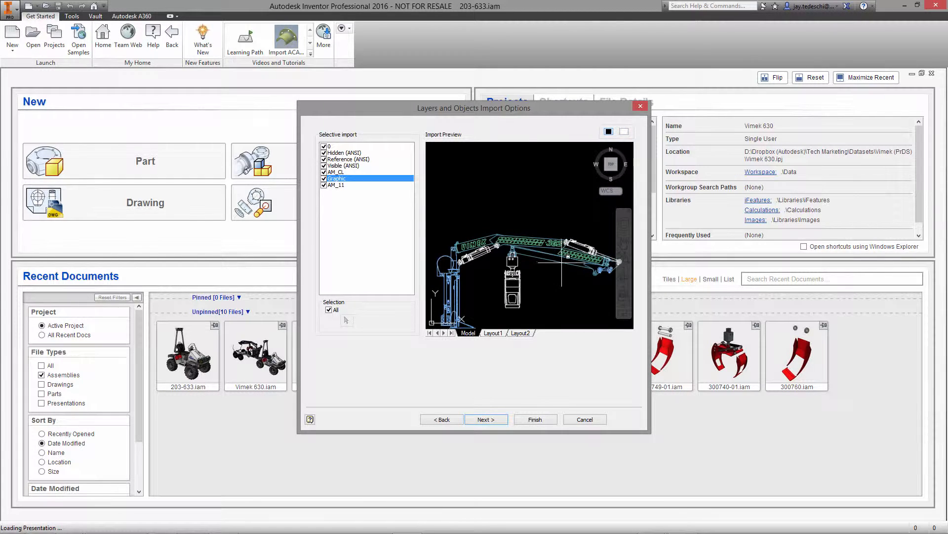
{"action": "left_click", "coordinate": [624, 245]}
{"action": "left_click_drag", "start_coordinate": [586, 256], "coordinate": [552, 236]}
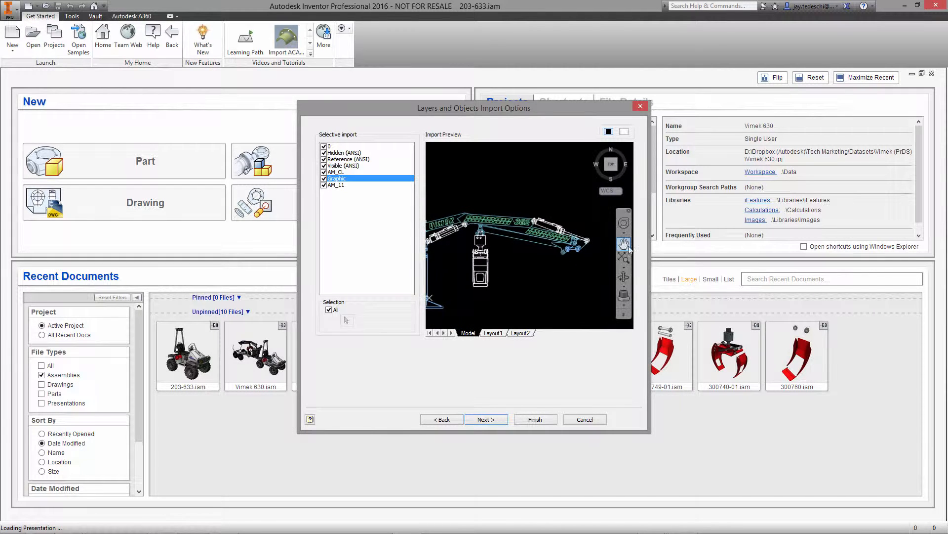
{"action": "left_click", "coordinate": [625, 268]}
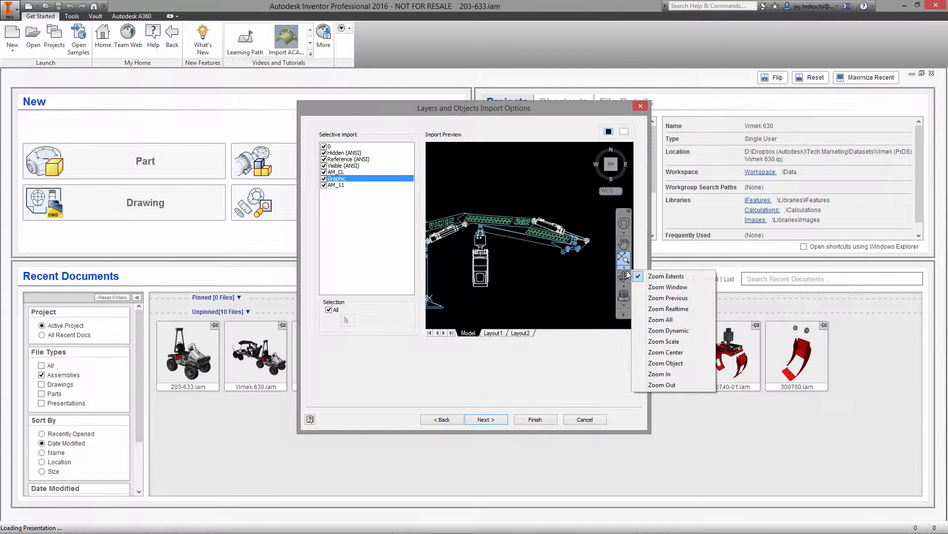
{"action": "left_click", "coordinate": [658, 309]}
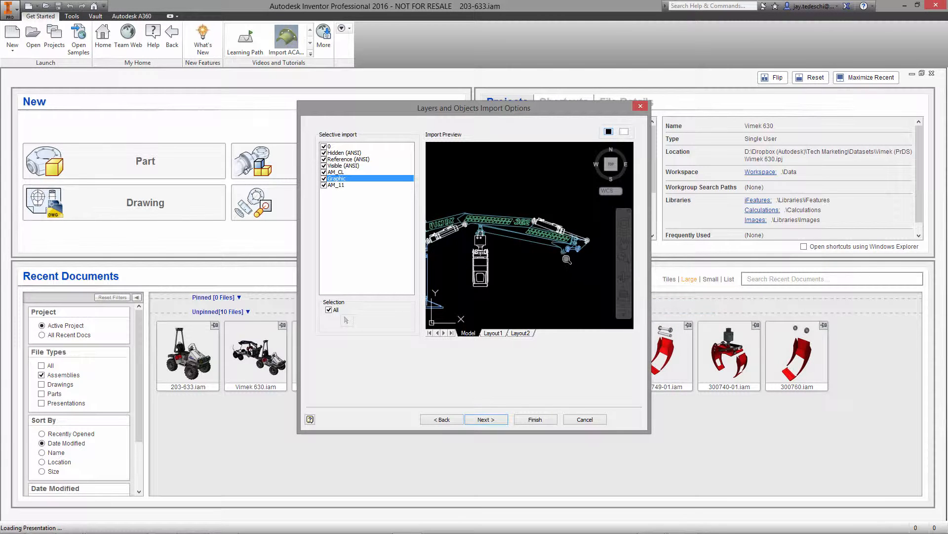
{"action": "mouse_move", "coordinate": [567, 259]}
{"action": "left_mouse_down"}
{"action": "mouse_move", "coordinate": [552, 238]}
{"action": "mouse_move", "coordinate": [563, 227]}
{"action": "mouse_move", "coordinate": [519, 219]}
{"action": "left_mouse_up"}
{"action": "left_click", "coordinate": [625, 243]}
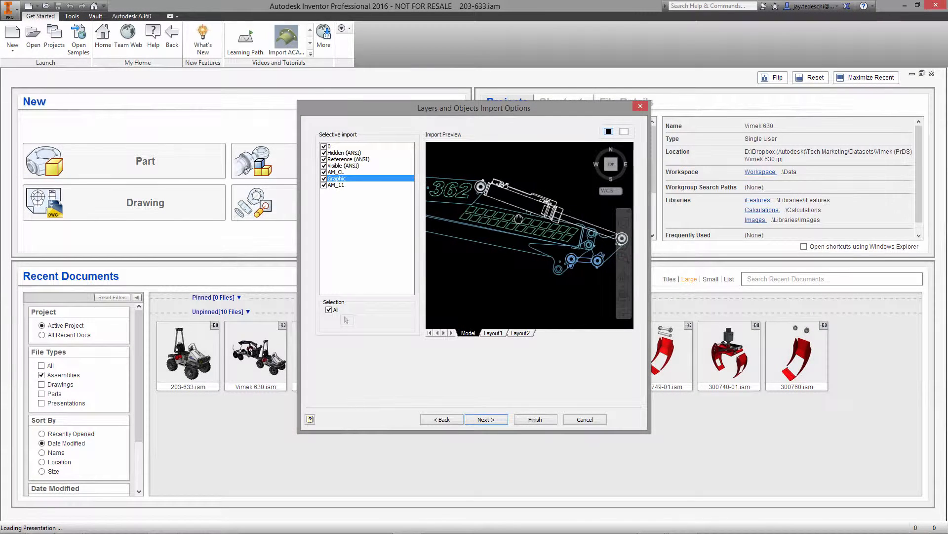
{"action": "key", "text": "Escape"}
Exclude the layers 0, Graphic and Hidden (ANSI) from the import and check the whole drawing in the preview
{"action": "left_click", "coordinate": [324, 147]}
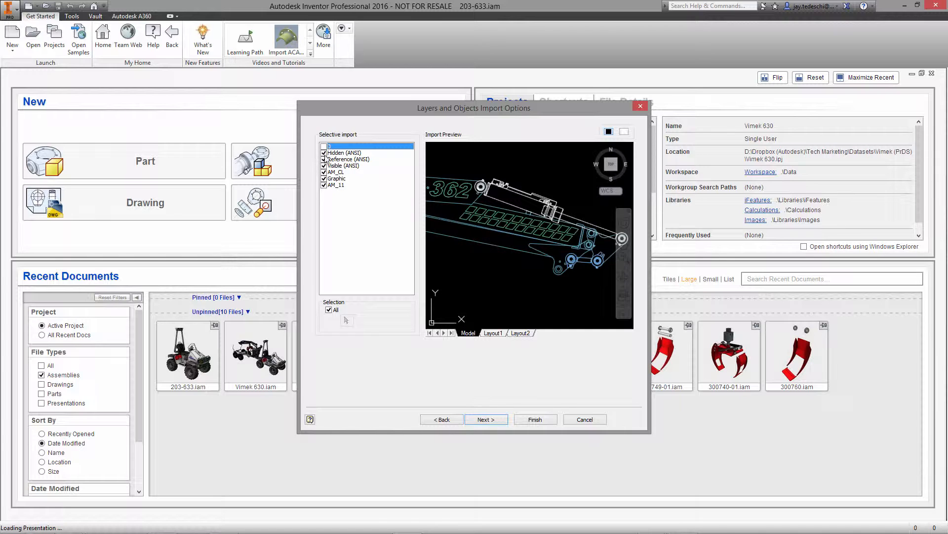
{"action": "left_click", "coordinate": [325, 179]}
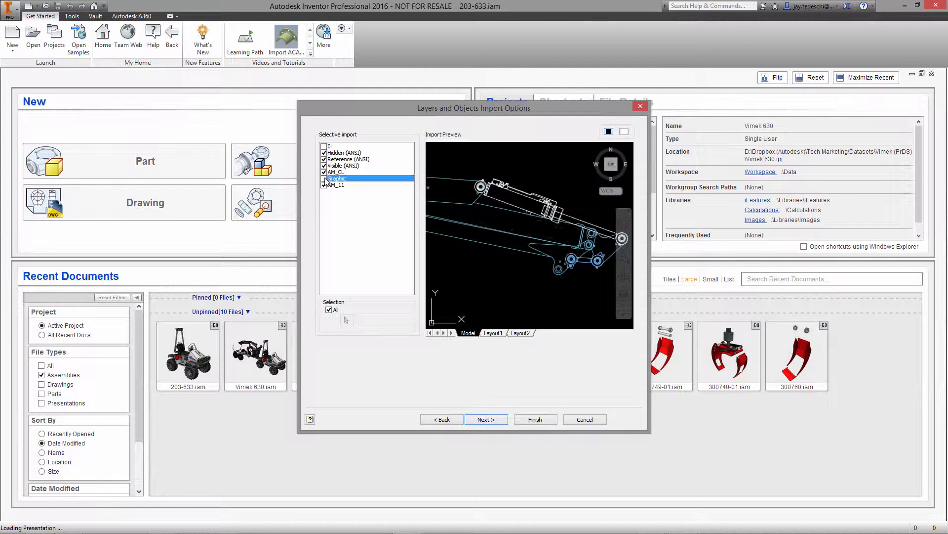
{"action": "left_click", "coordinate": [324, 153]}
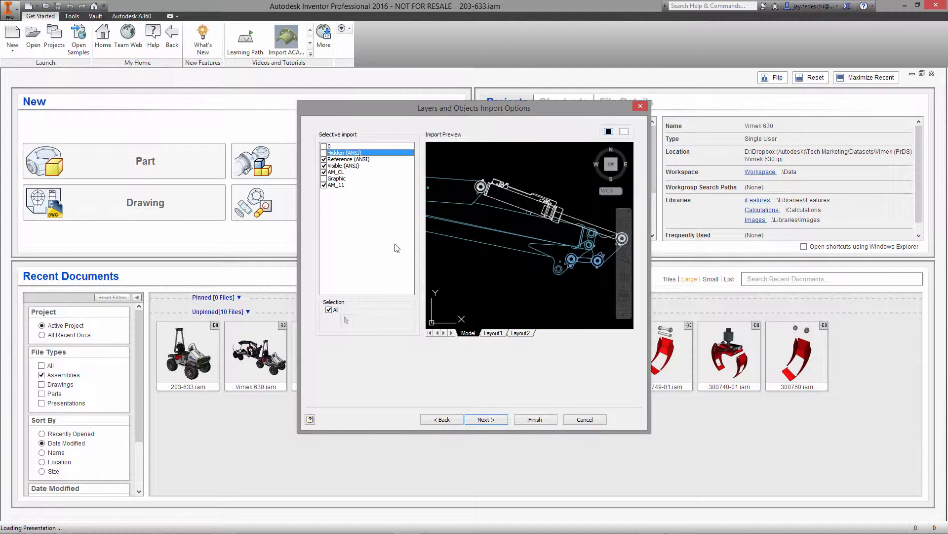
{"action": "left_click", "coordinate": [624, 267]}
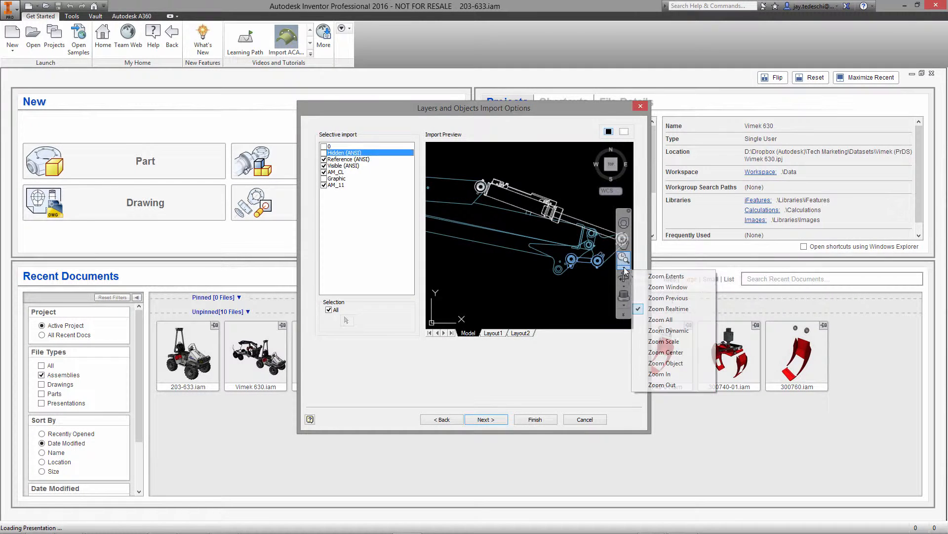
{"action": "left_click", "coordinate": [662, 278]}
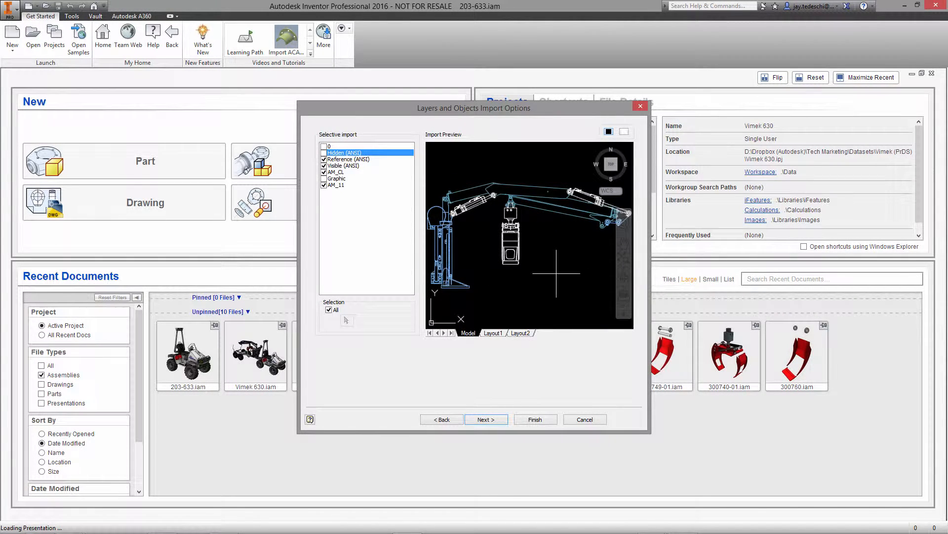
Finish the import as a new part with wires projected to a 2D sketch and units in mm, and show the entire layout
{"action": "left_click", "coordinate": [486, 419]}
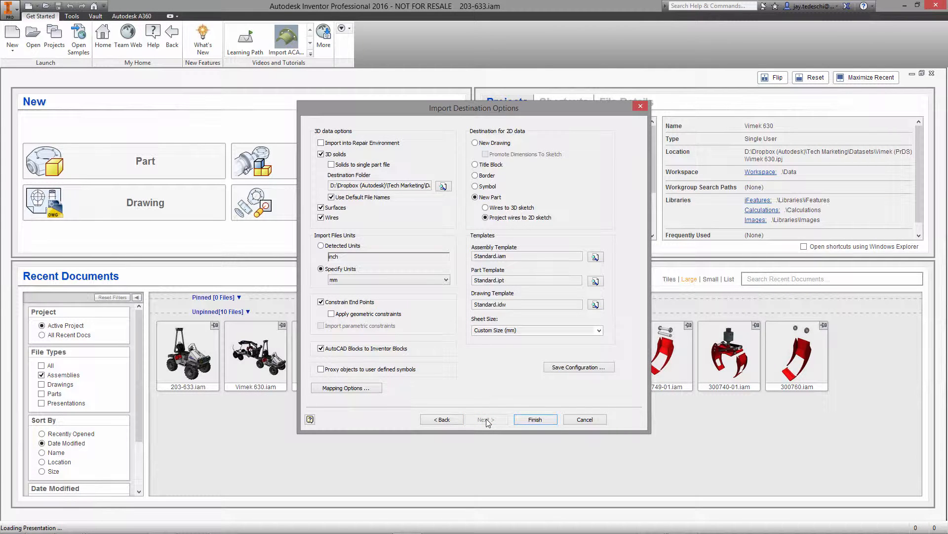
{"action": "left_click", "coordinate": [536, 420]}
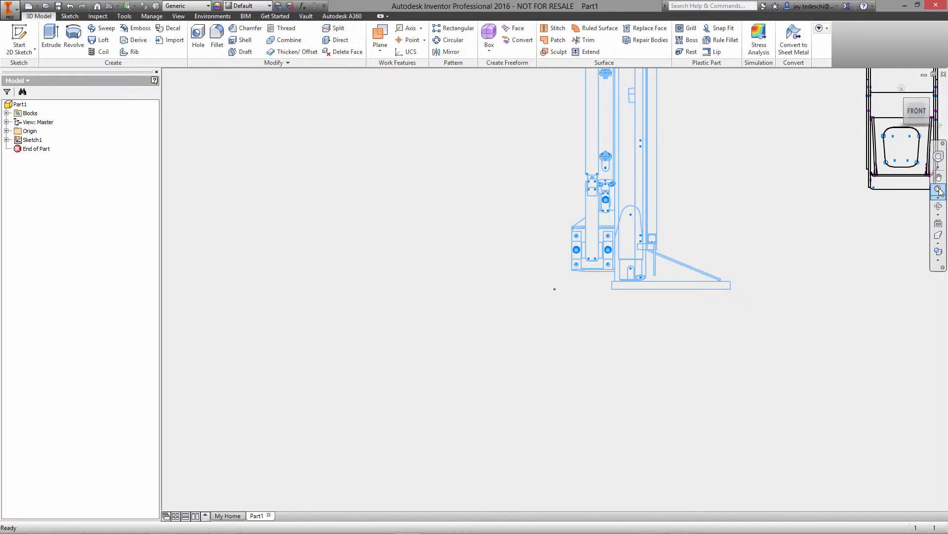
{"action": "left_click", "coordinate": [939, 190]}
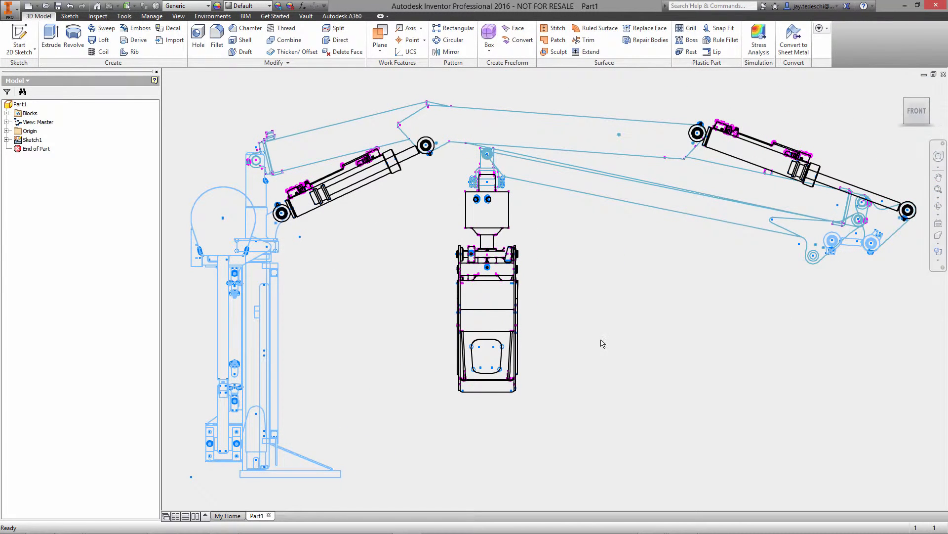
Save the imported part as 200904-001.ipt in the Layout folder of VK630-Arm System
{"action": "left_click", "coordinate": [59, 6]}
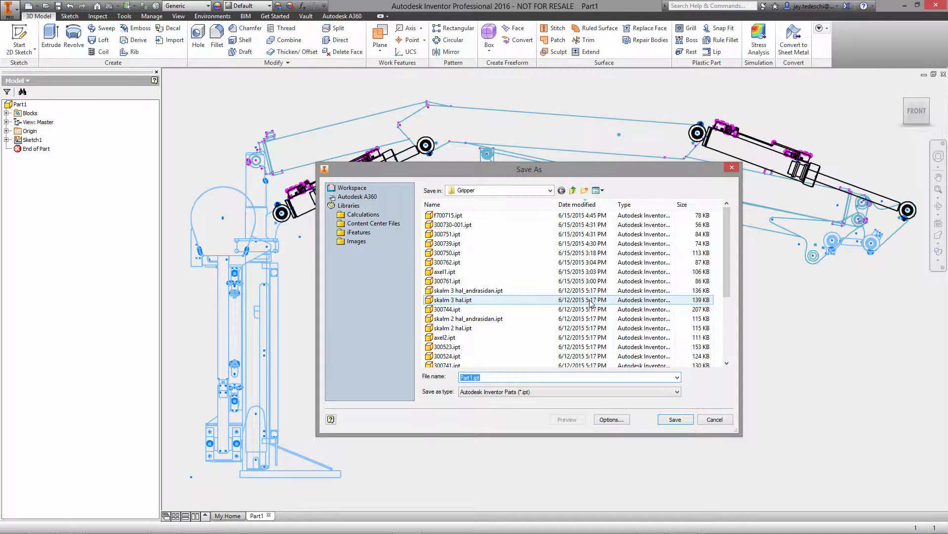
{"action": "left_click", "coordinate": [572, 190]}
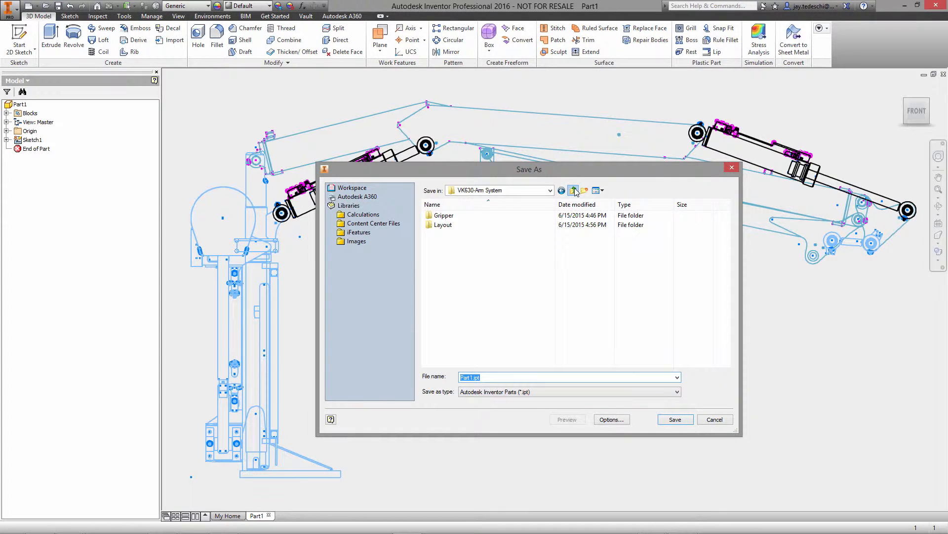
{"action": "double_click", "coordinate": [449, 225]}
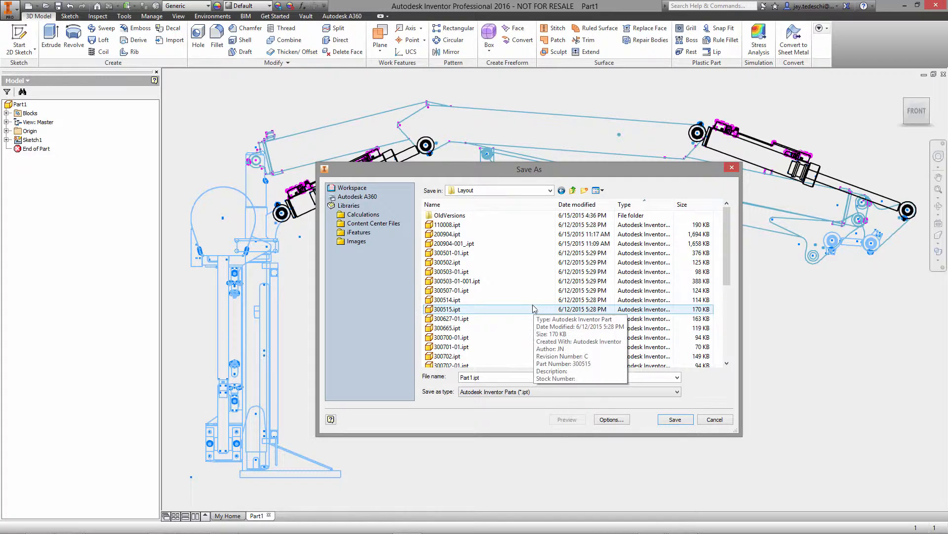
{"action": "left_click", "coordinate": [457, 235]}
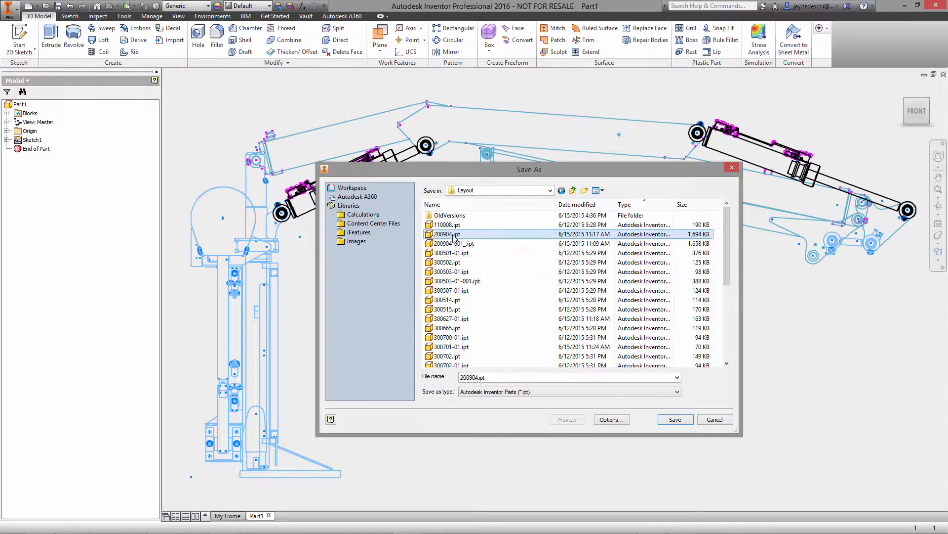
{"action": "left_click", "coordinate": [473, 378]}
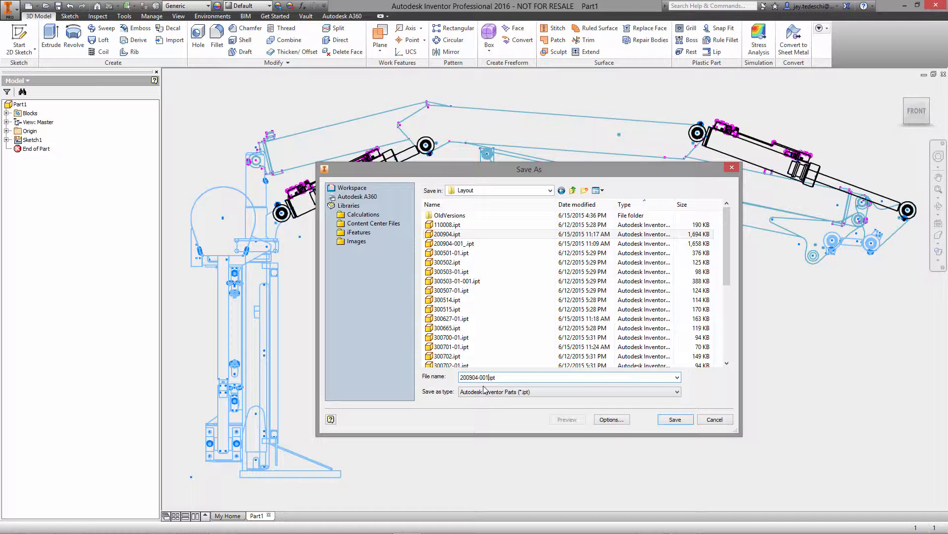
{"action": "left_click", "coordinate": [676, 420]}
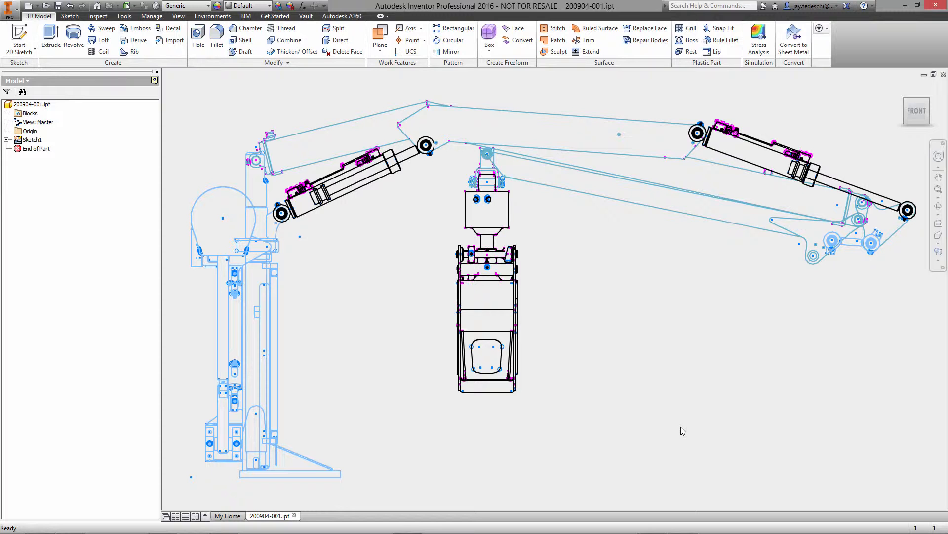
Examine the imported blocks and their instances in Sketch1, highlighting 300502:1 and 300627-01:1 in the model
{"action": "left_click", "coordinate": [7, 113]}
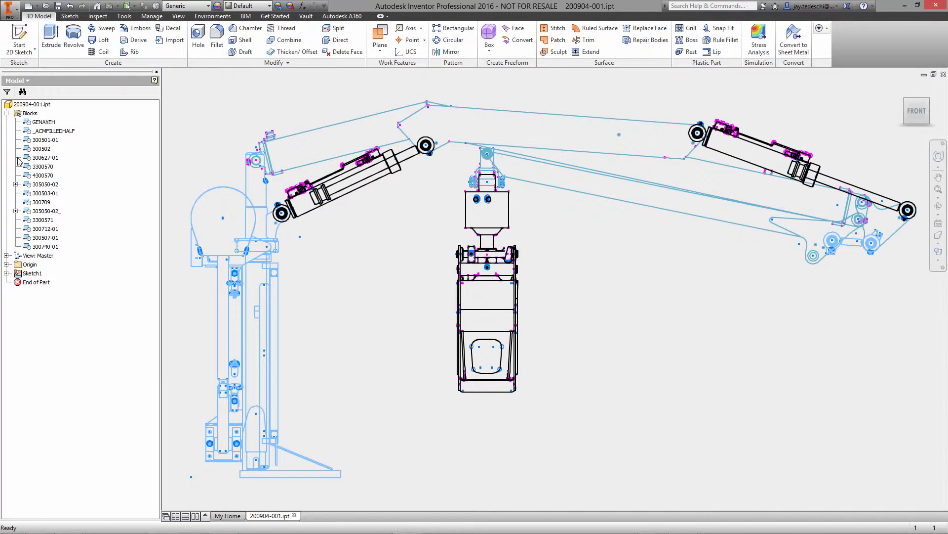
{"action": "left_click", "coordinate": [6, 273]}
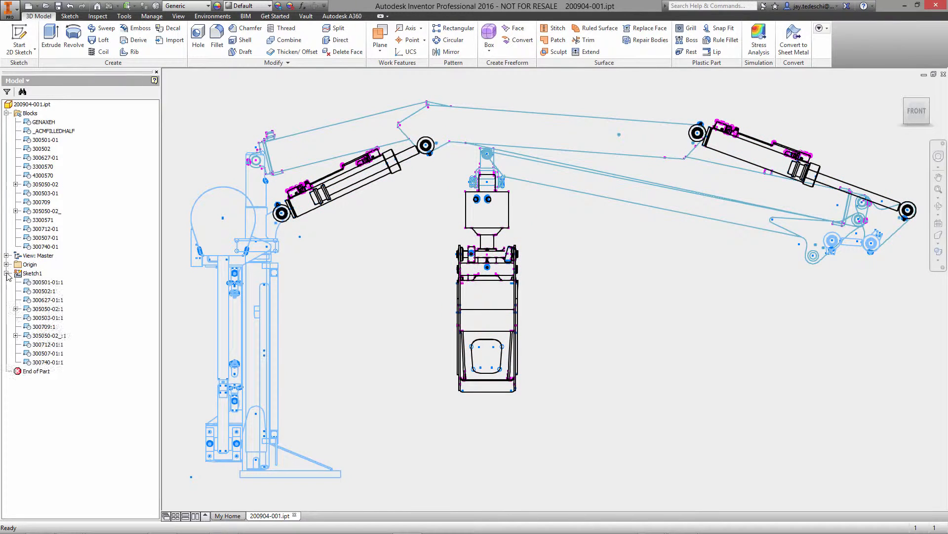
{"action": "left_click", "coordinate": [49, 290]}
{"action": "left_click", "coordinate": [49, 300]}
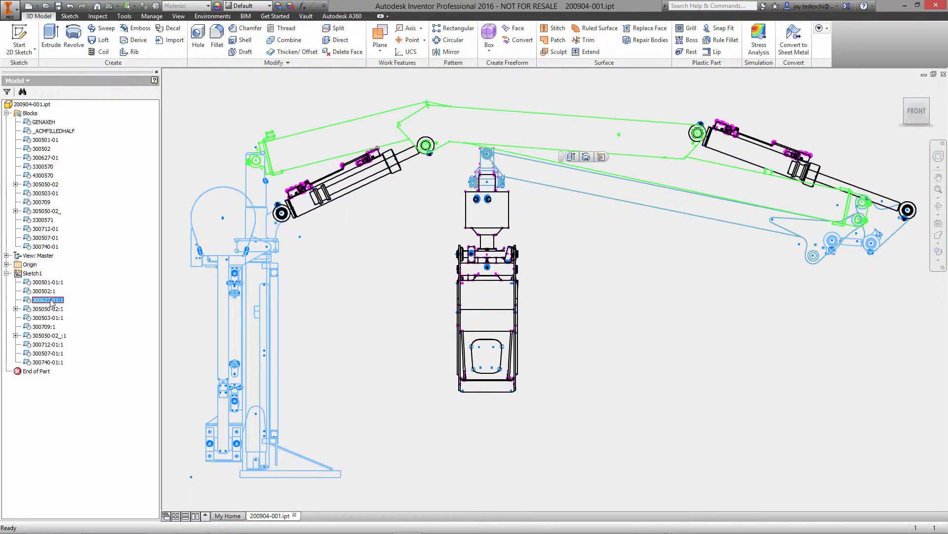
{"action": "left_click", "coordinate": [213, 129]}
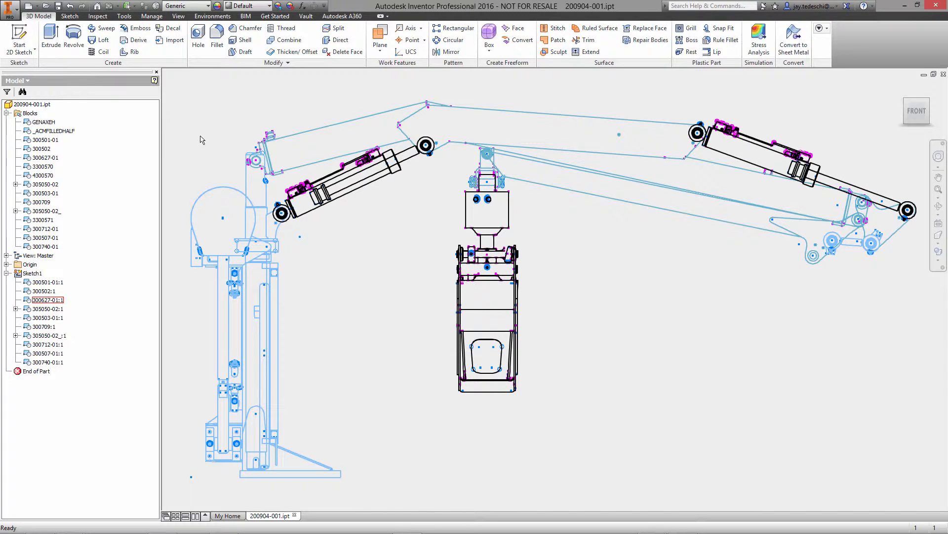
Start Make Components for the blocks 300501-01, 300502, 300627-01, 305050-02, 300503-01, 300709, 305050-02_, 300712-01, 300507-01 and 300740-01
{"action": "left_click", "coordinate": [45, 140]}
{"action": "left_click", "coordinate": [48, 149], "text": "ctrl"}
{"action": "left_click", "coordinate": [47, 157], "text": "ctrl"}
{"action": "left_click", "coordinate": [49, 185], "text": "ctrl"}
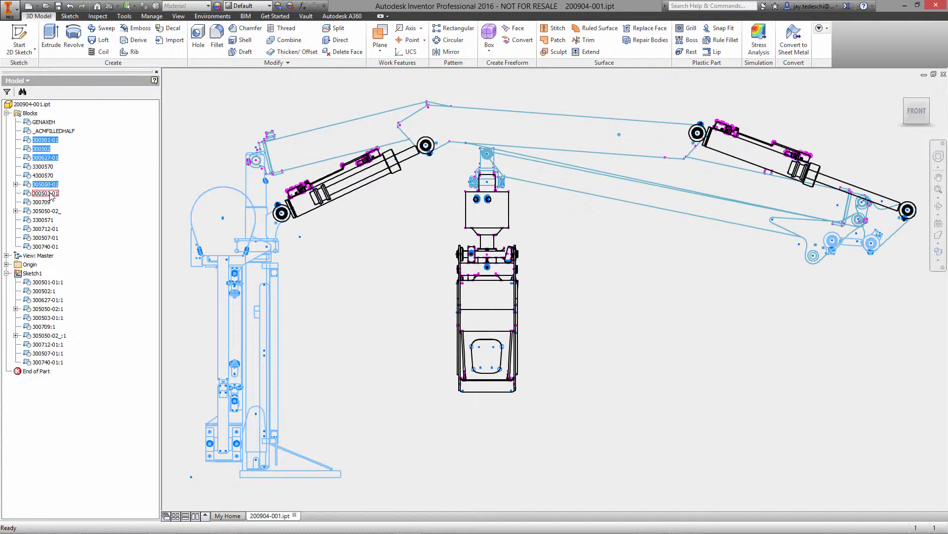
{"action": "left_click", "coordinate": [49, 193], "text": "ctrl"}
{"action": "left_click", "coordinate": [41, 202], "text": "ctrl"}
{"action": "left_click", "coordinate": [47, 211], "text": "ctrl"}
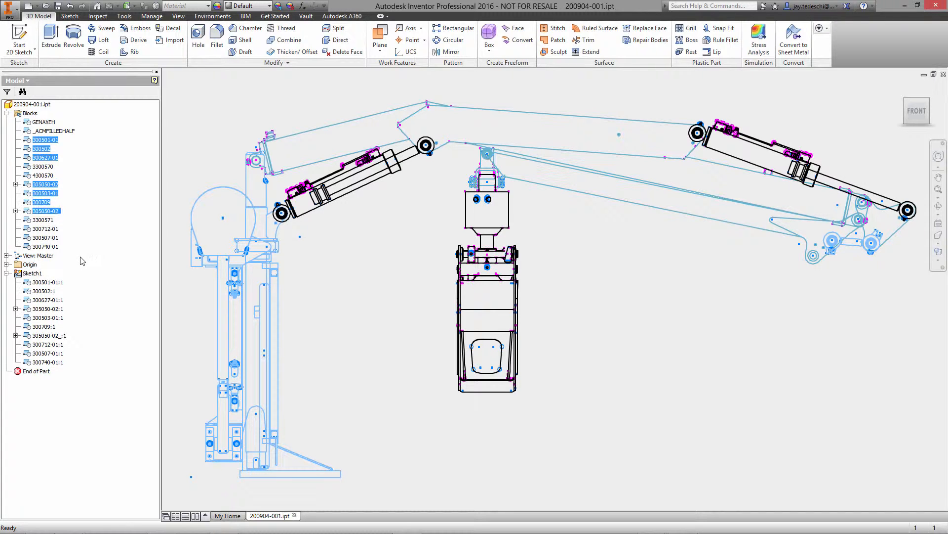
{"action": "left_click", "coordinate": [47, 228], "text": "ctrl"}
{"action": "left_click", "coordinate": [47, 237], "text": "ctrl"}
{"action": "left_click", "coordinate": [52, 246], "text": "ctrl"}
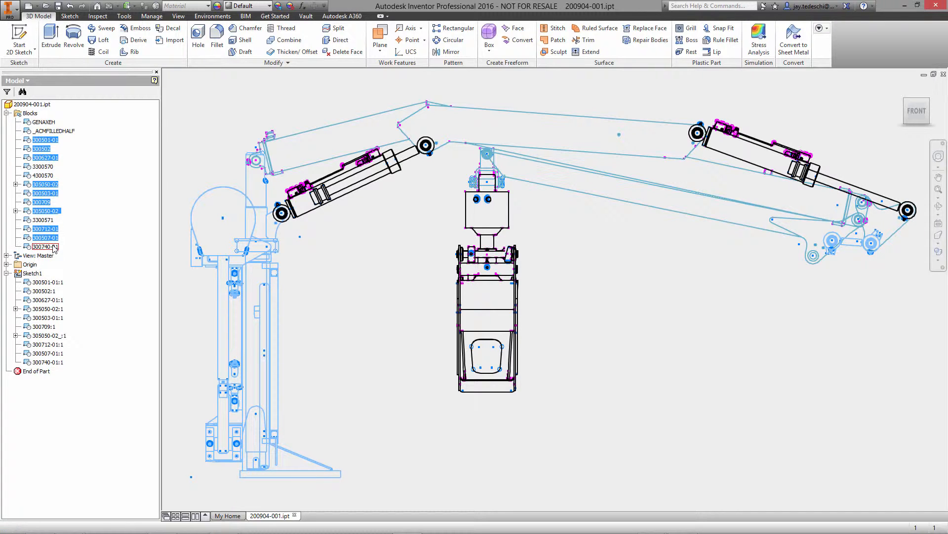
{"action": "left_click", "coordinate": [150, 16]}
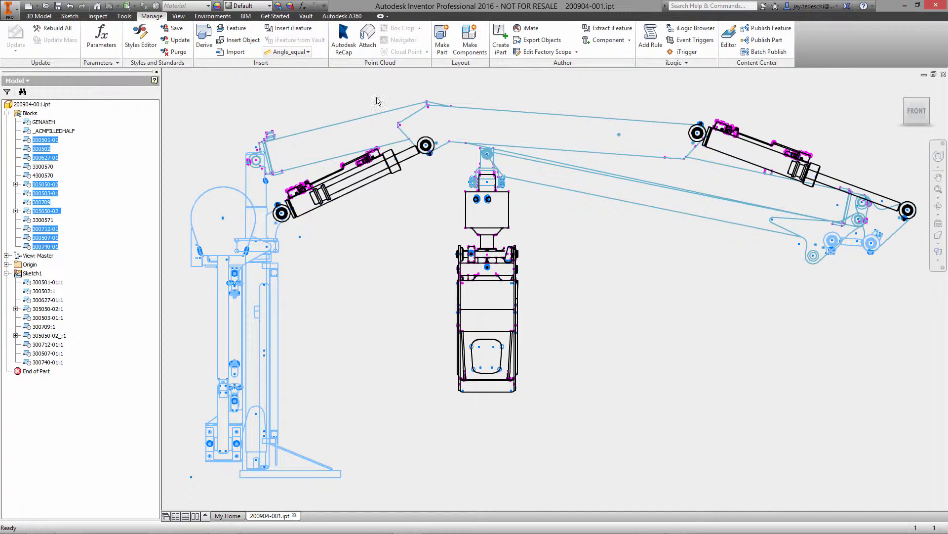
{"action": "left_click", "coordinate": [472, 39]}
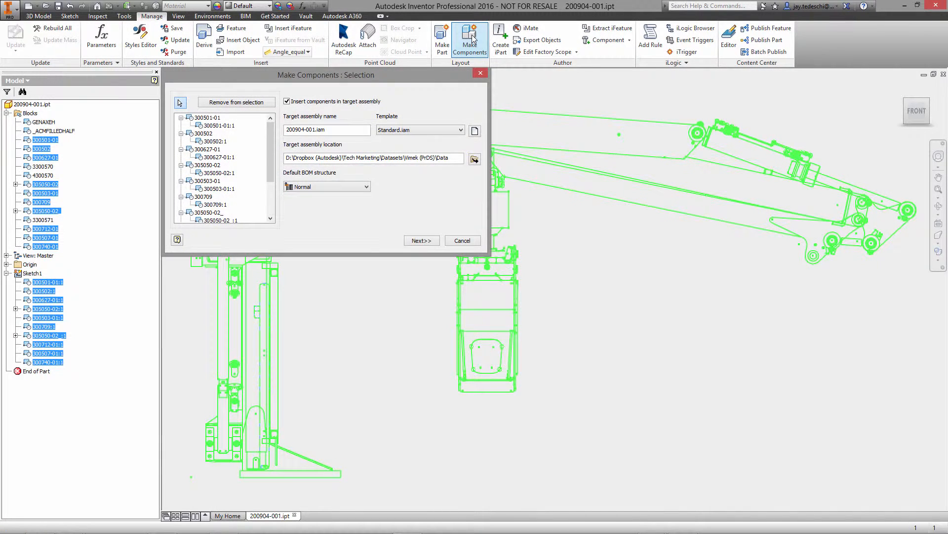
Set a new target assembly 200904-001.iam in the Layout folder and generate the components from the selected blocks
{"action": "left_click", "coordinate": [475, 160]}
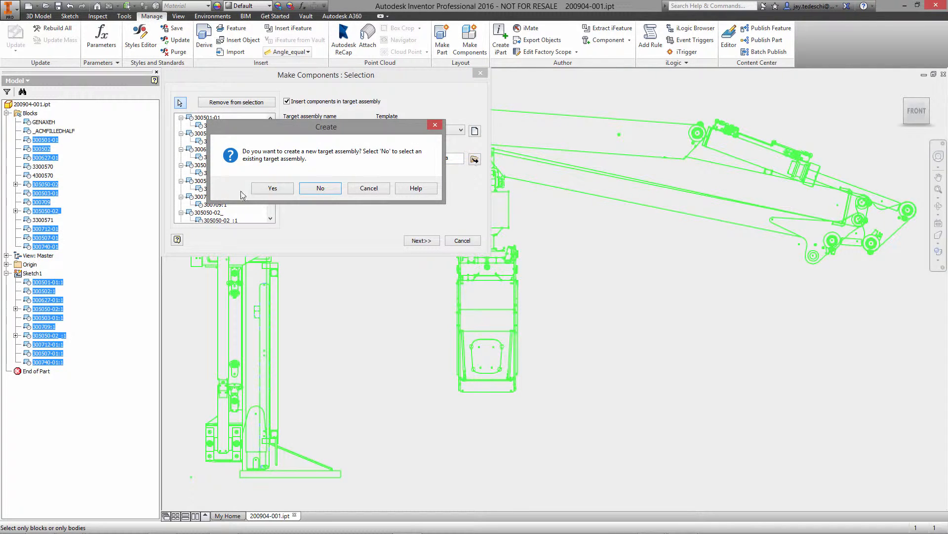
{"action": "left_click", "coordinate": [274, 188]}
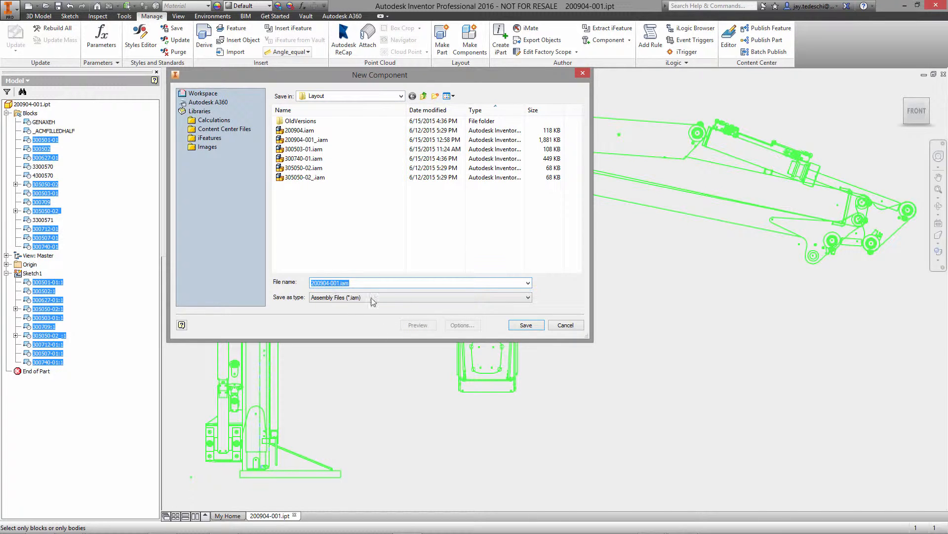
{"action": "left_click", "coordinate": [516, 327]}
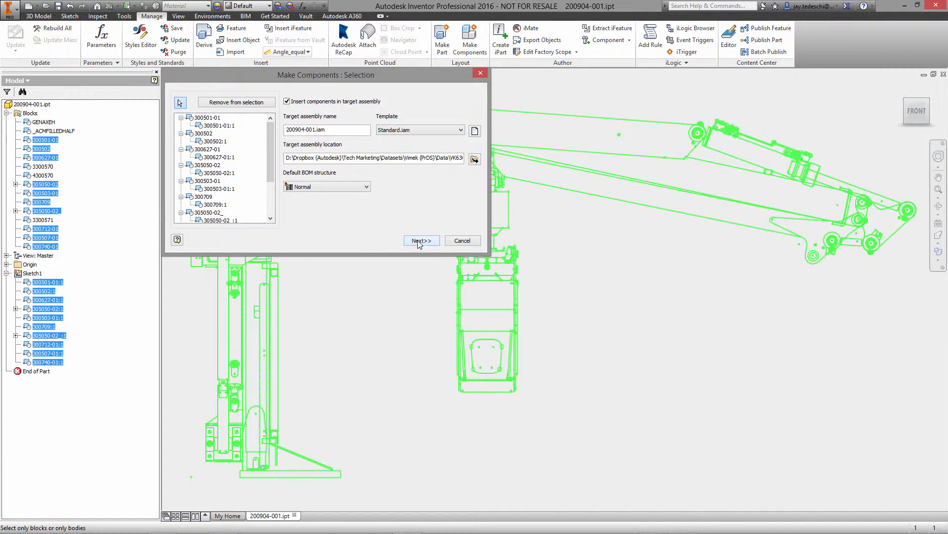
{"action": "left_click", "coordinate": [420, 241]}
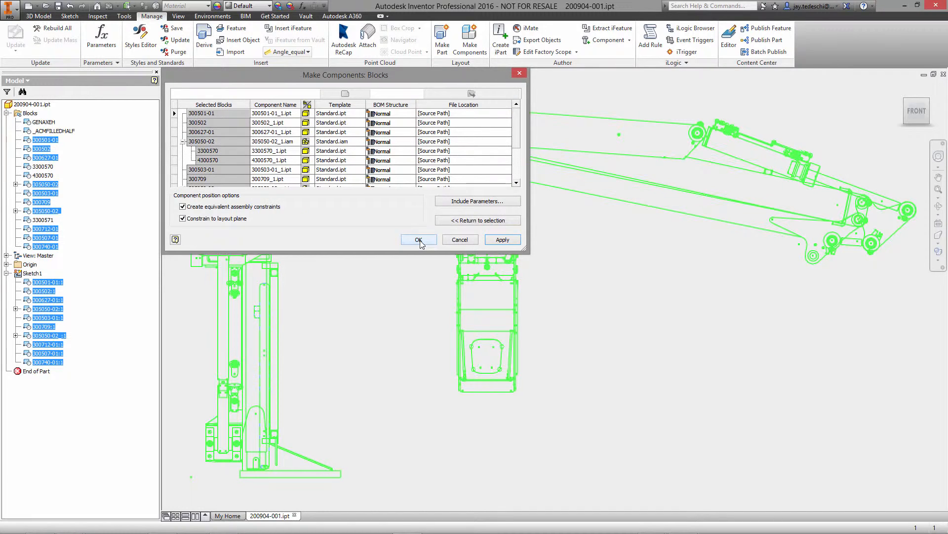
{"action": "left_click", "coordinate": [420, 240]}
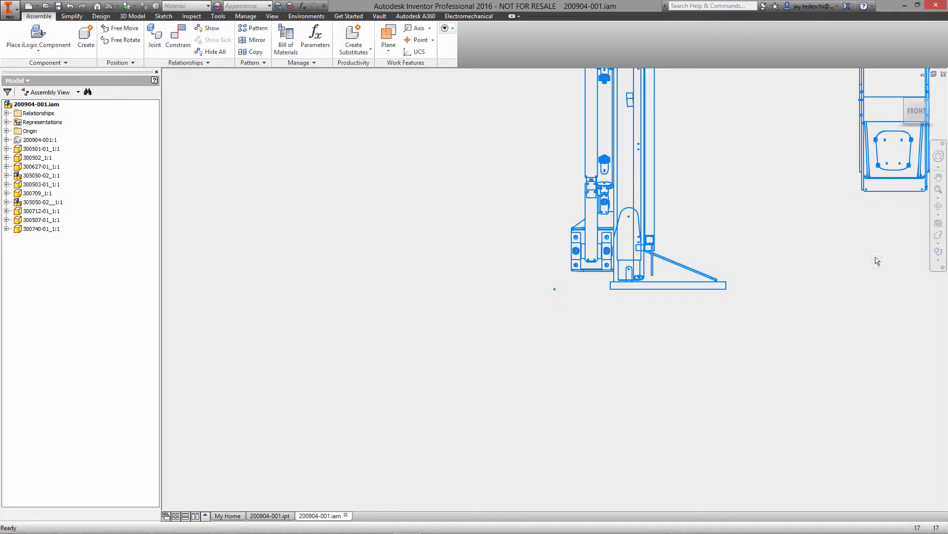
Show the entire crane arm assembly and switch the view to orthographic projection
{"action": "left_click", "coordinate": [939, 190]}
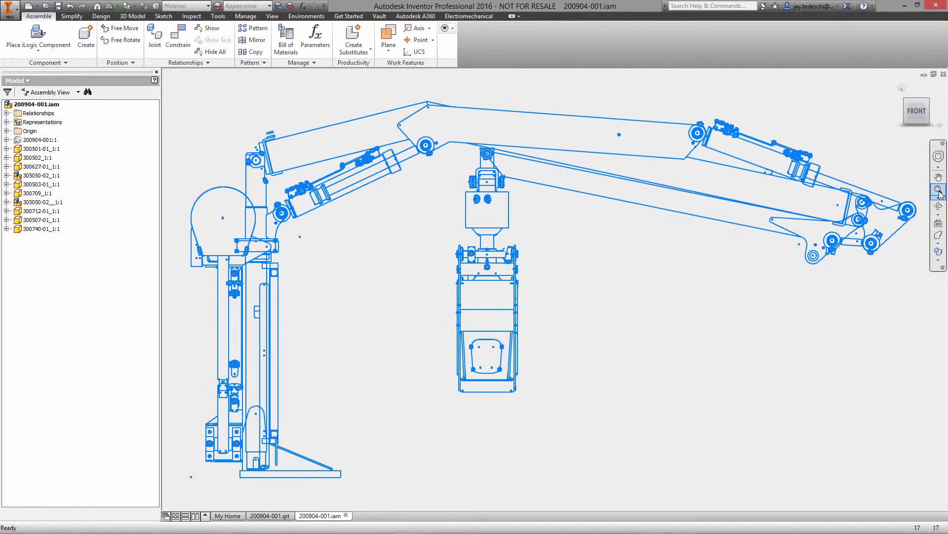
{"action": "right_click", "coordinate": [902, 92]}
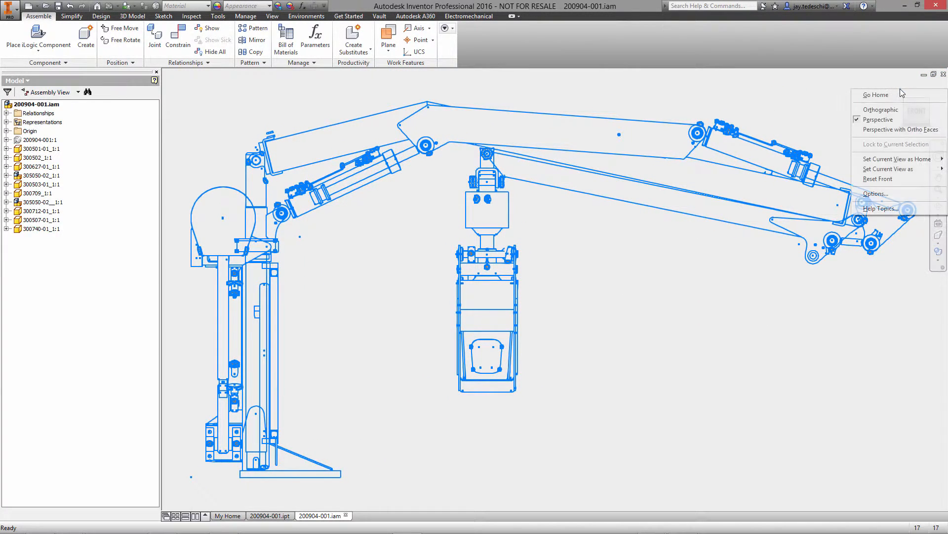
{"action": "left_click", "coordinate": [894, 109]}
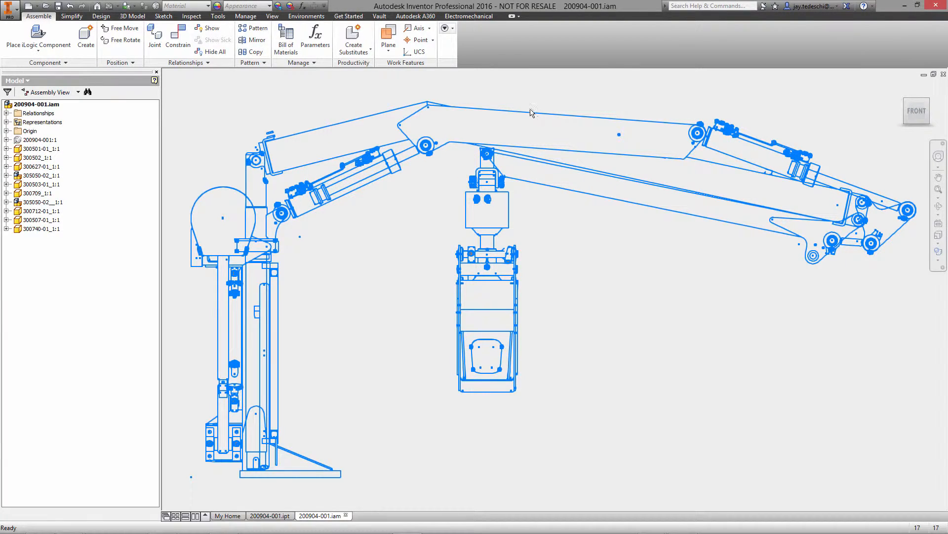
Pull the main boom up and away from the top of the column so their pivot holes are separated
{"action": "scroll", "coordinate": [530, 114], "scroll_direction": "up", "scroll_amount": 5}
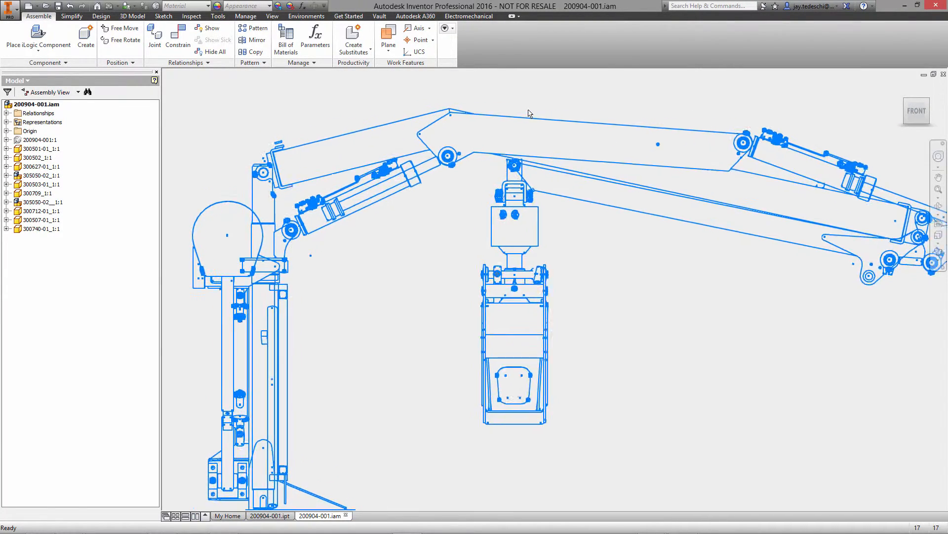
{"action": "scroll", "coordinate": [530, 114], "scroll_direction": "up", "scroll_amount": 4}
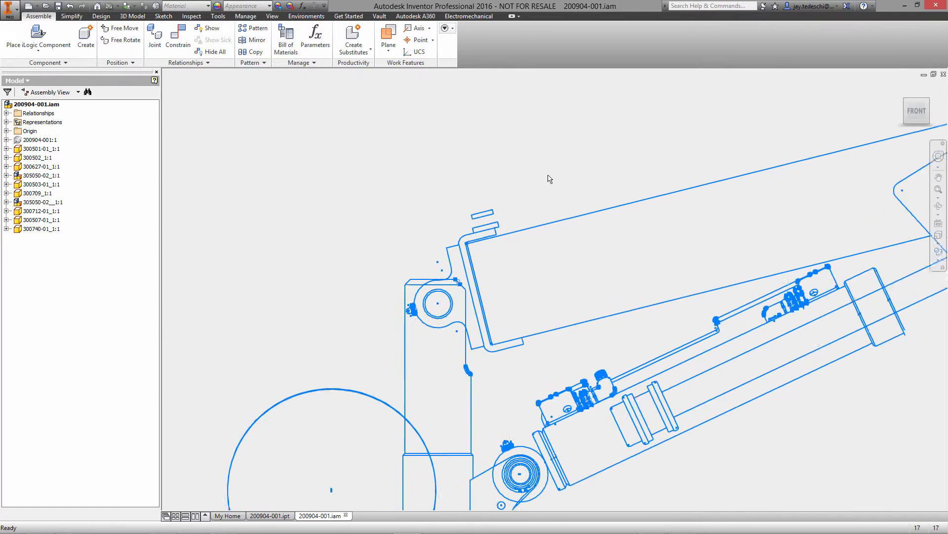
{"action": "left_click_drag", "start_coordinate": [573, 219], "coordinate": [614, 112]}
{"action": "left_click", "coordinate": [437, 137]}
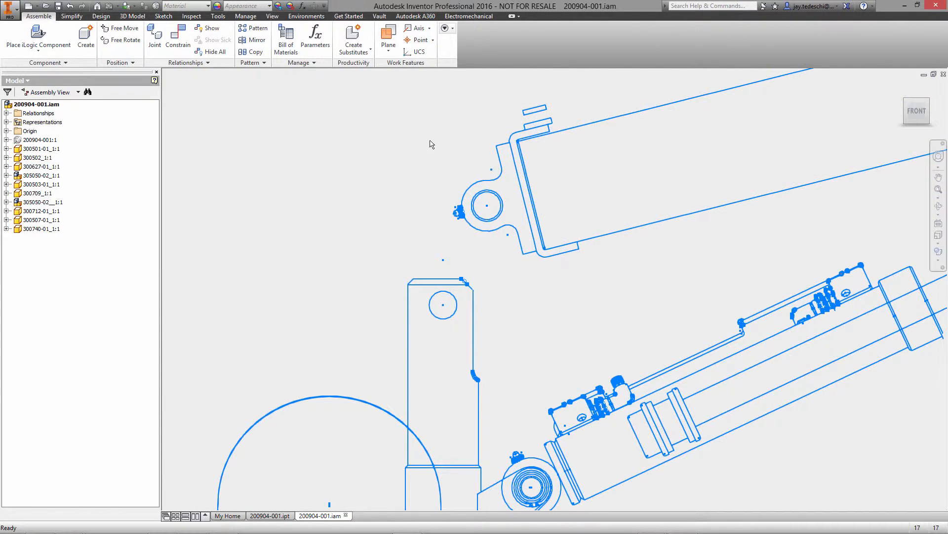
Ground the column component 300502_1:1 and the base component 300501-01_1:1
{"action": "left_click", "coordinate": [408, 344]}
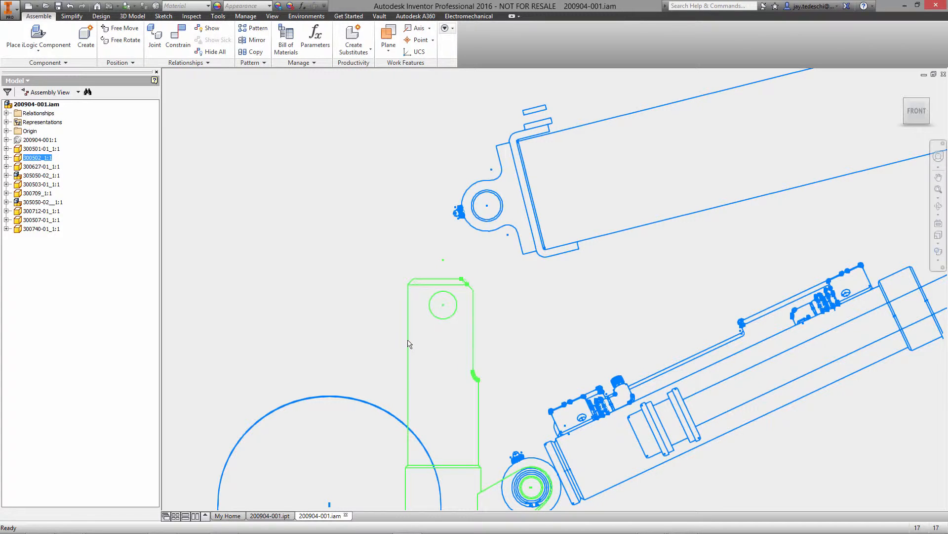
{"action": "right_click", "coordinate": [408, 343]}
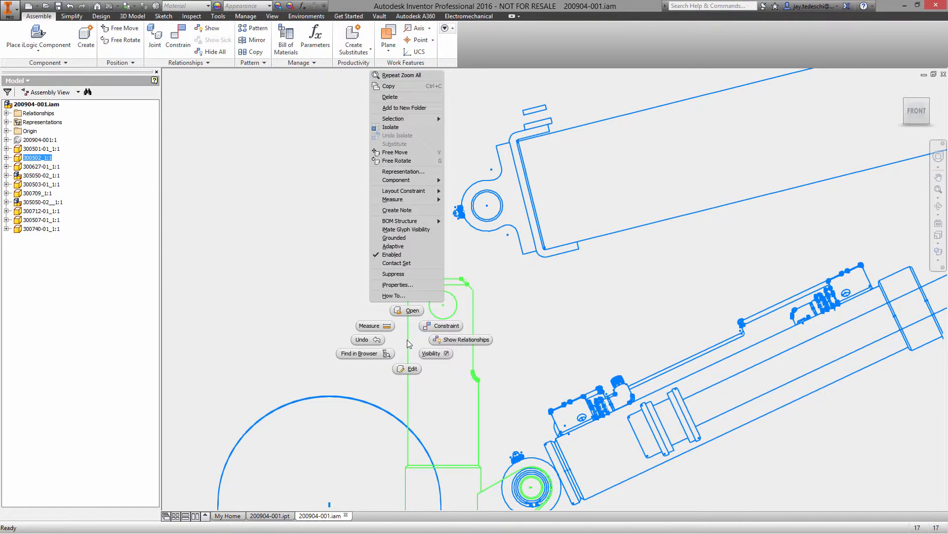
{"action": "left_click", "coordinate": [402, 238]}
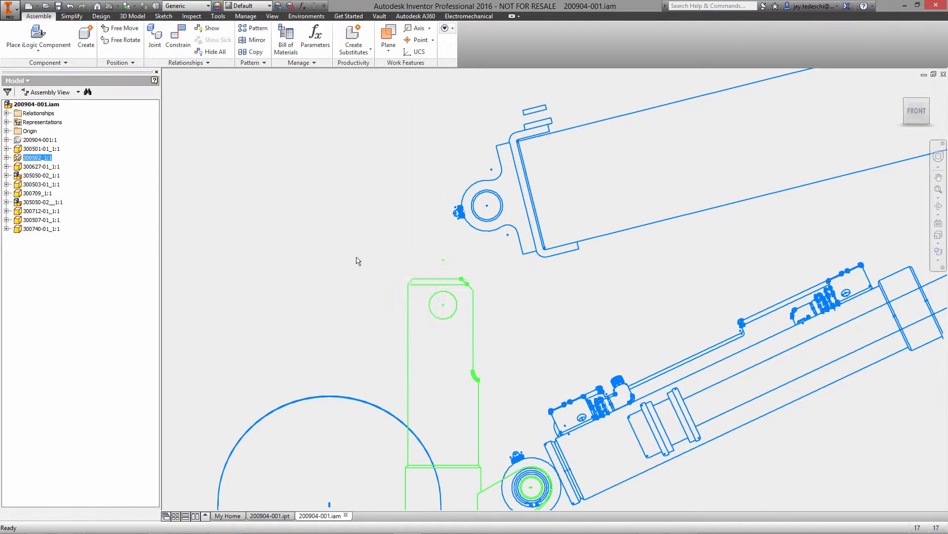
{"action": "left_click", "coordinate": [330, 397]}
{"action": "right_click", "coordinate": [331, 399]}
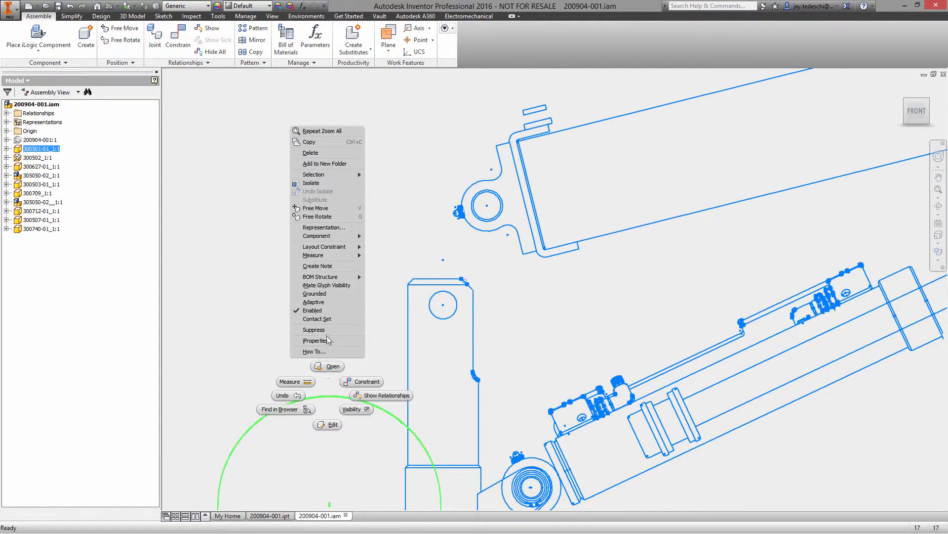
{"action": "left_click", "coordinate": [331, 295]}
{"action": "left_click", "coordinate": [311, 210]}
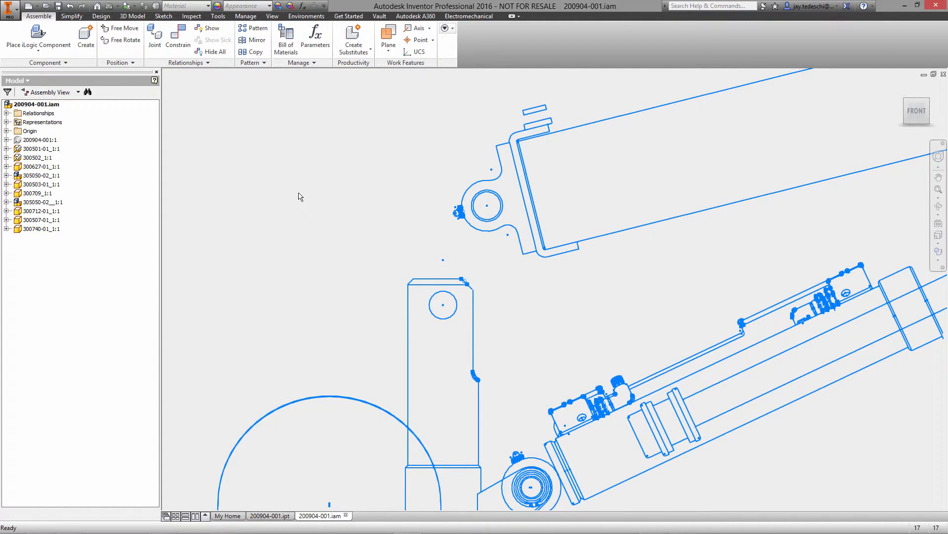
Mate the boom's pivot hole to the hole at the top of the column with a 0 mm offset
{"action": "right_click", "coordinate": [298, 195]}
{"action": "left_click", "coordinate": [331, 178]}
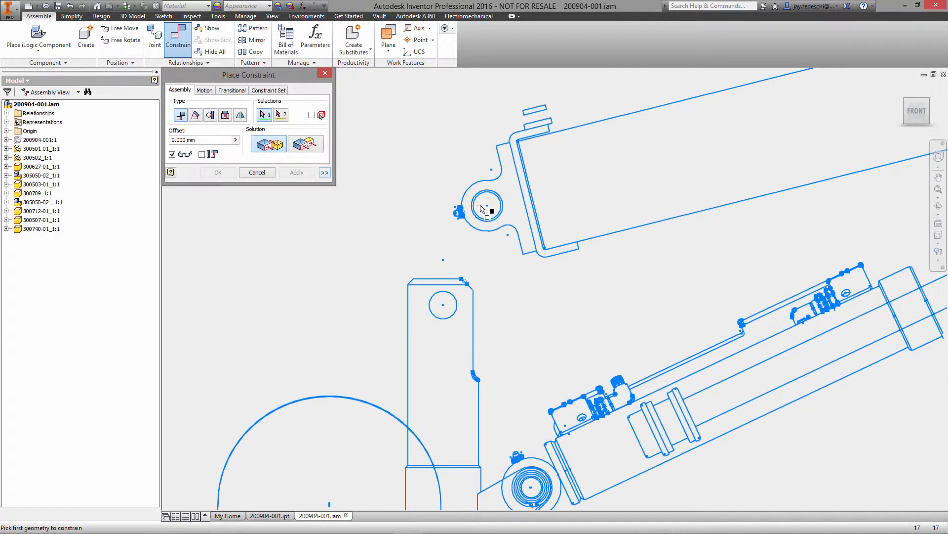
{"action": "left_click", "coordinate": [498, 199]}
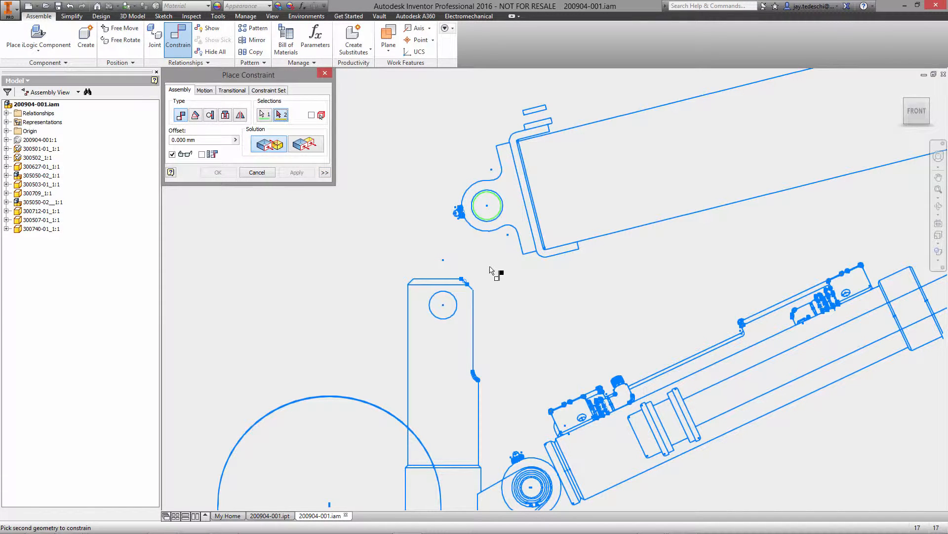
{"action": "left_click", "coordinate": [455, 299]}
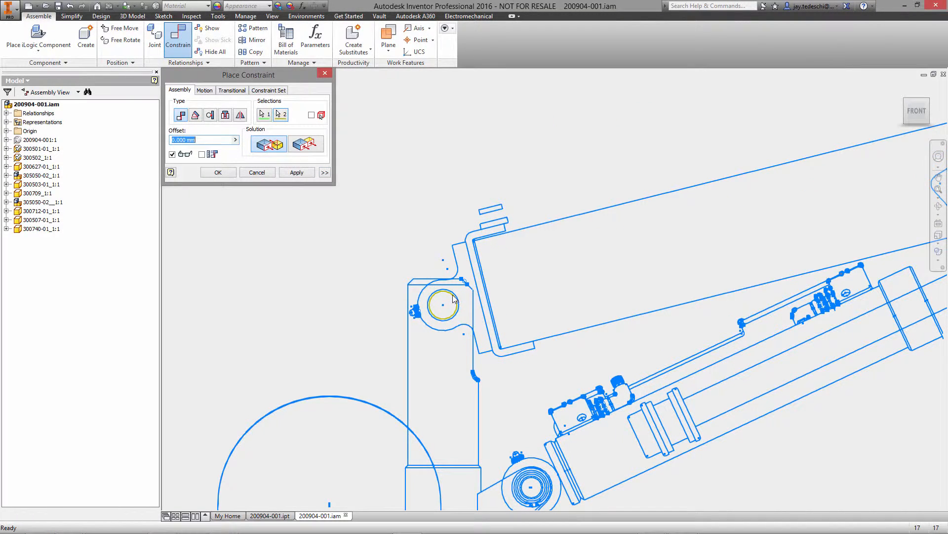
{"action": "left_click", "coordinate": [218, 173]}
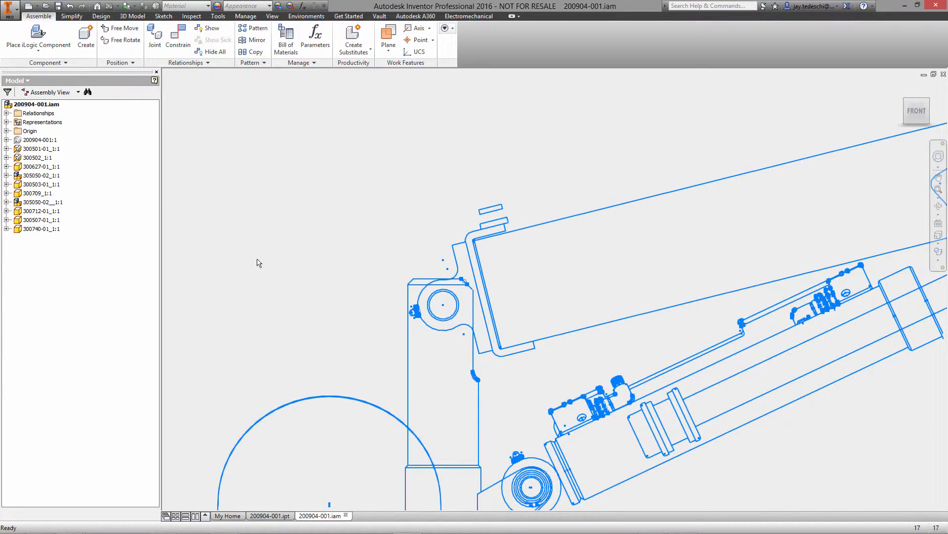
Swing the main boom upward about its column pivot to test the motion, and undo the move
{"action": "middle_click", "coordinate": [258, 266]}
{"action": "middle_click", "coordinate": [259, 265]}
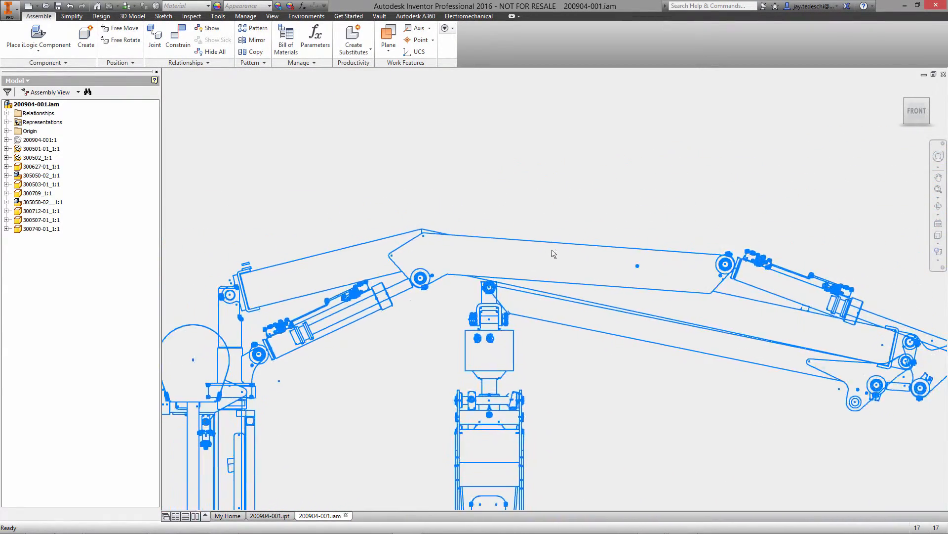
{"action": "left_click_drag", "start_coordinate": [651, 252], "coordinate": [611, 182]}
{"action": "left_click", "coordinate": [453, 139]}
{"action": "right_click", "coordinate": [455, 137]}
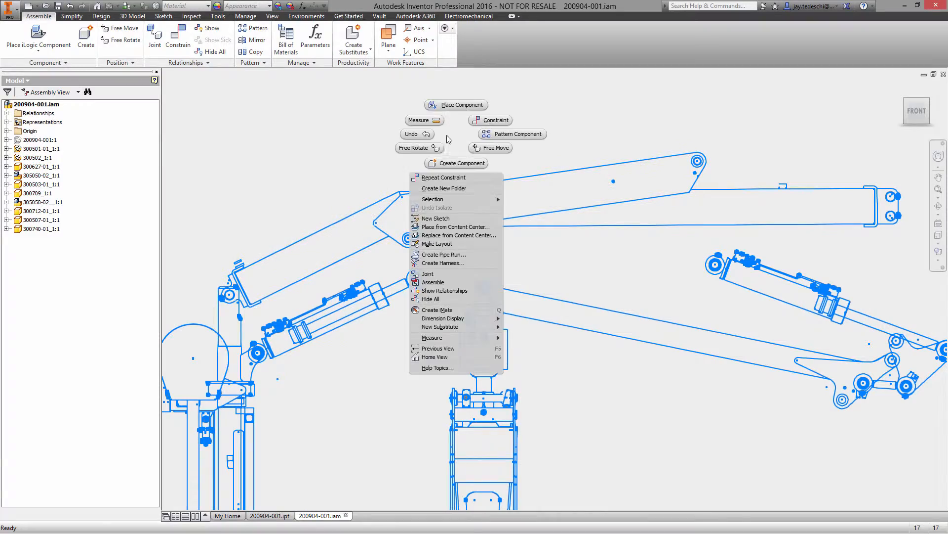
{"action": "left_click", "coordinate": [421, 135]}
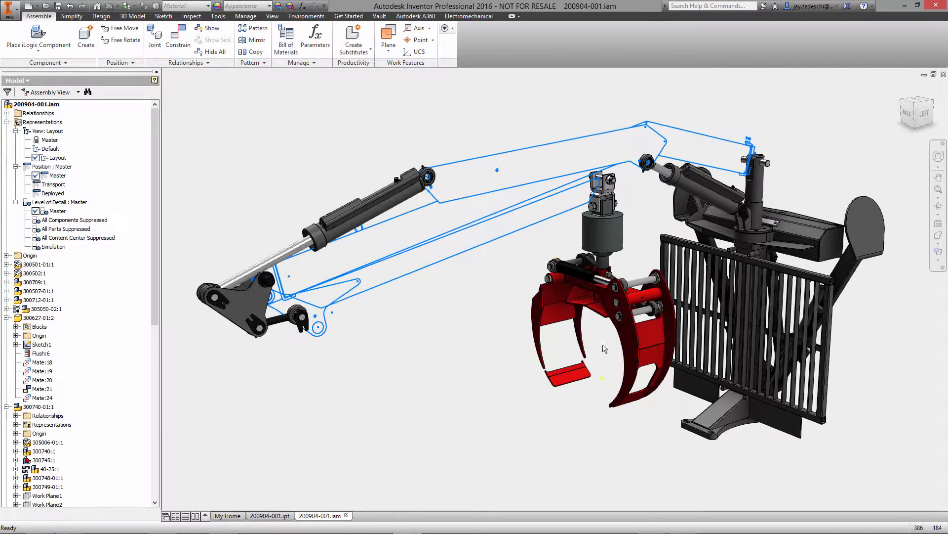
Open the gripper subassembly 300740-01 from the detailed arm assembly, and from it open the jaw subassembly 300760
{"action": "left_click", "coordinate": [627, 332]}
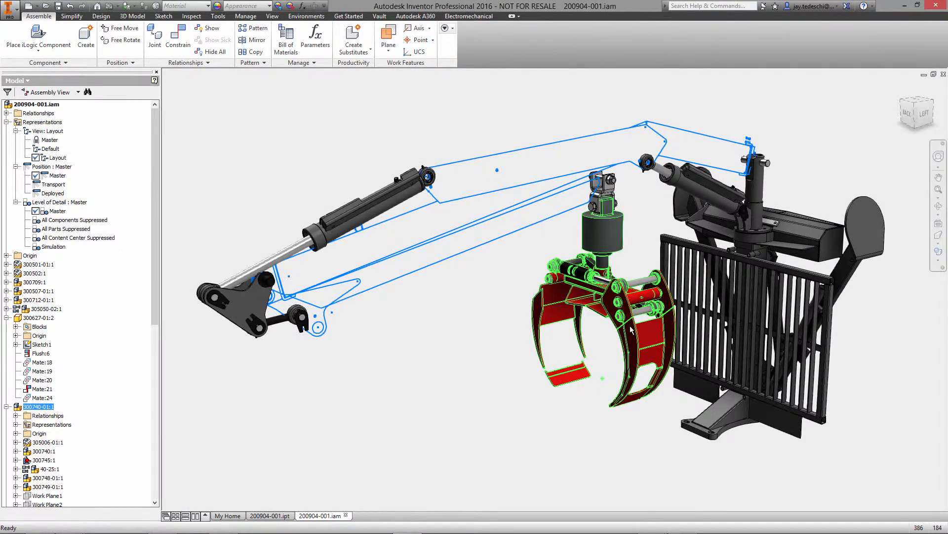
{"action": "right_click", "coordinate": [629, 326]}
{"action": "left_click", "coordinate": [585, 325]}
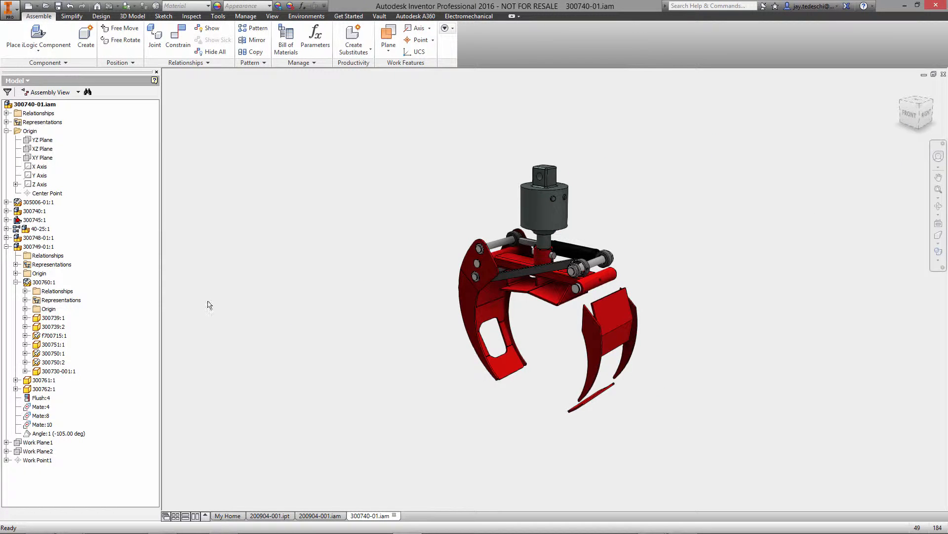
{"action": "left_click", "coordinate": [45, 282]}
{"action": "right_click", "coordinate": [45, 282]}
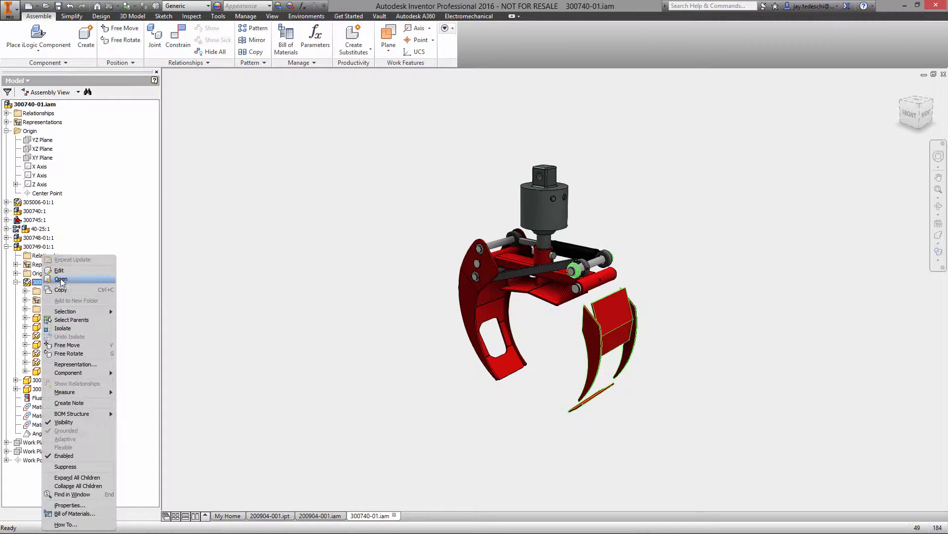
{"action": "left_click", "coordinate": [79, 282]}
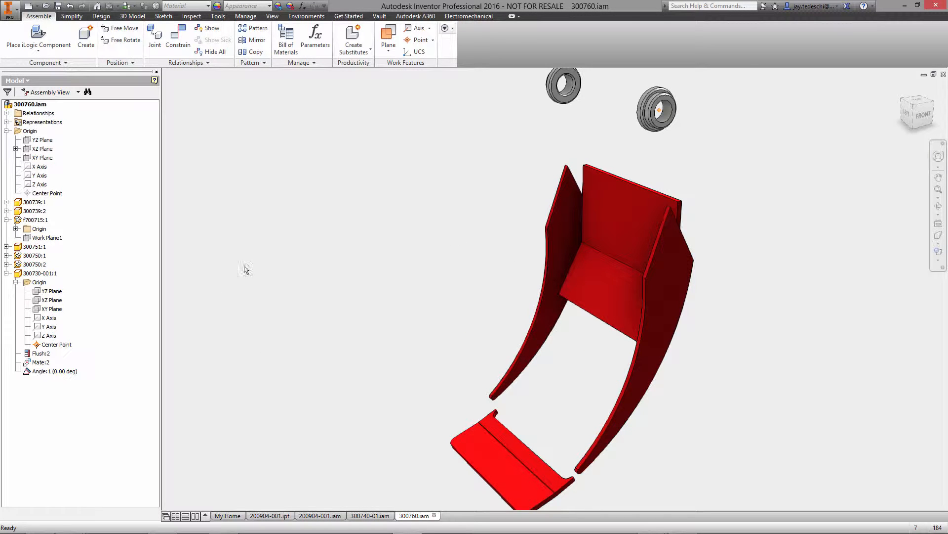
Edit the empty part 300730-001:1 in place within the jaw subassembly
{"action": "left_click", "coordinate": [49, 273]}
{"action": "right_click", "coordinate": [48, 273]}
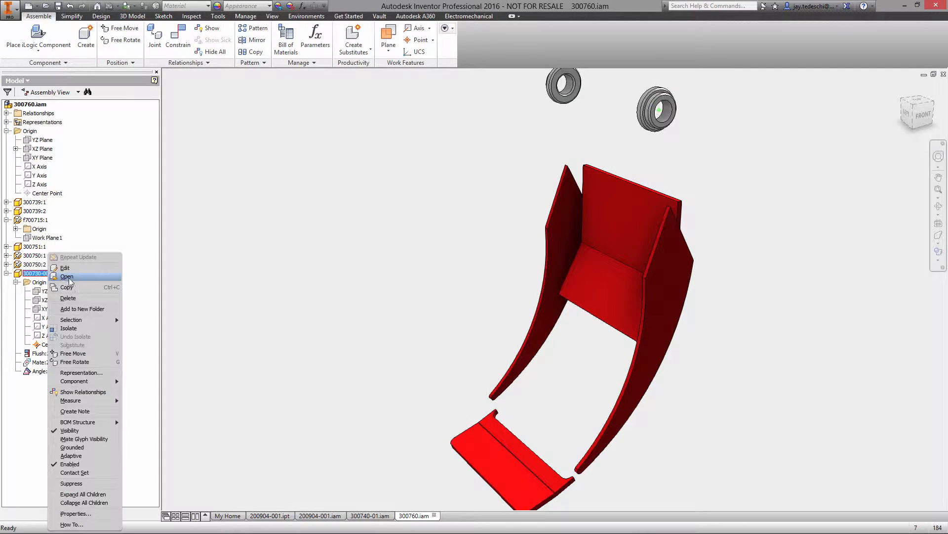
{"action": "left_click", "coordinate": [68, 268]}
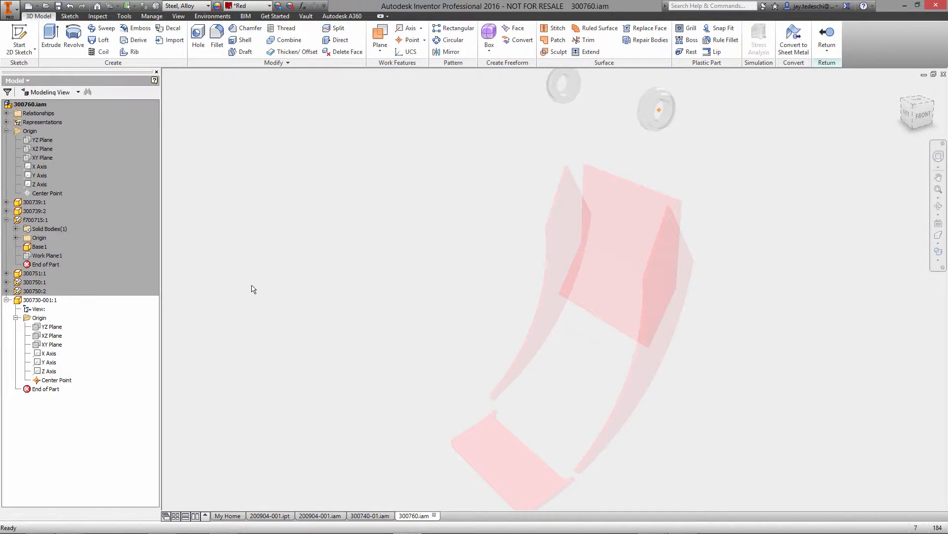
Import 300730-001.dwg from the Gripper folder into the part, placing it on the XY plane with its origin at the center point
{"action": "left_click", "coordinate": [152, 15]}
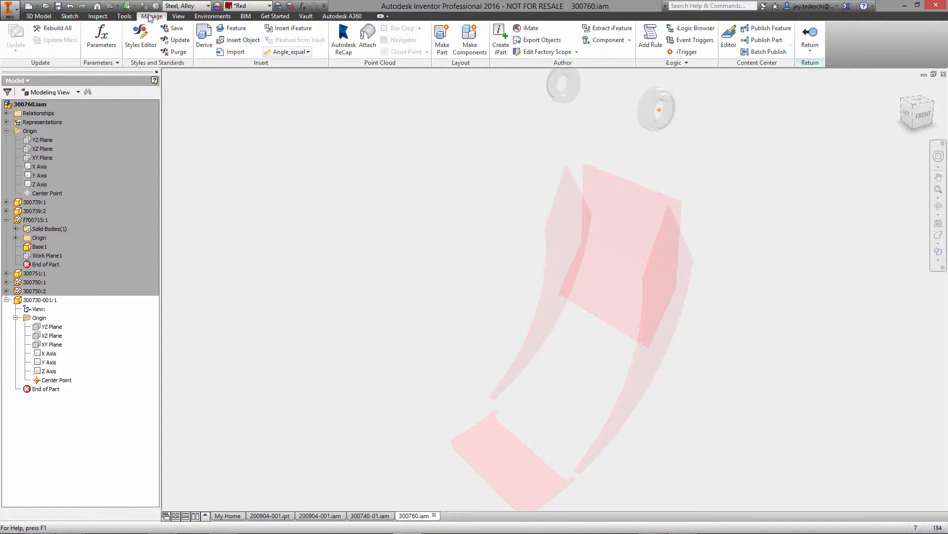
{"action": "left_click", "coordinate": [232, 52]}
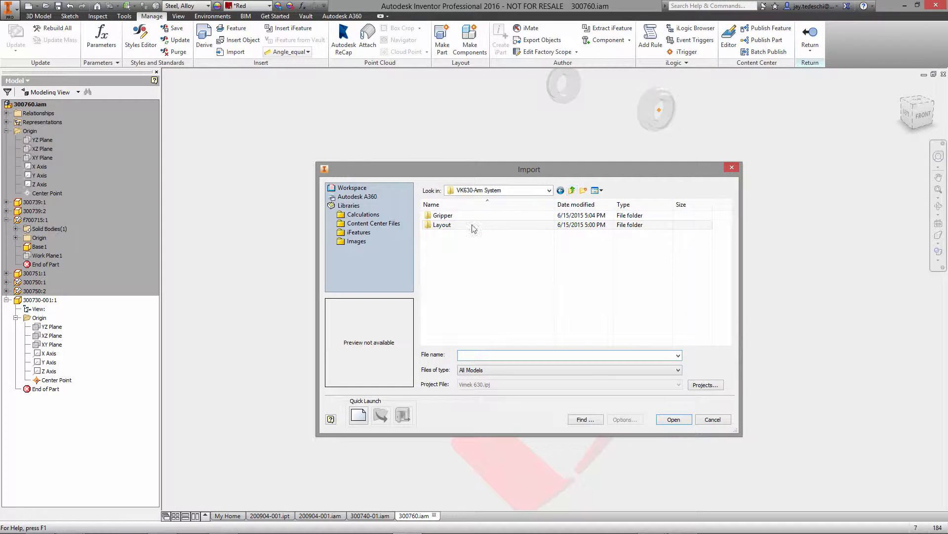
{"action": "double_click", "coordinate": [462, 216]}
{"action": "left_click", "coordinate": [462, 216]}
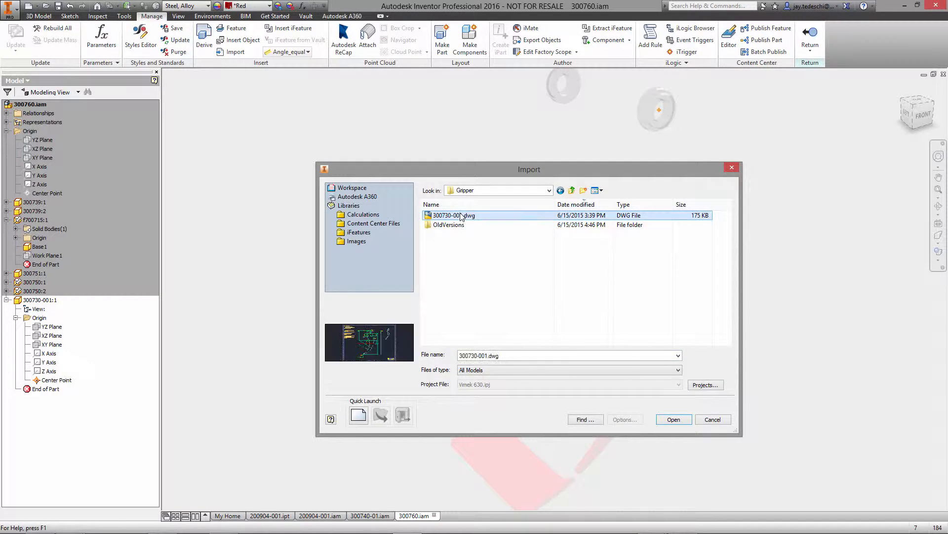
{"action": "left_click", "coordinate": [674, 419]}
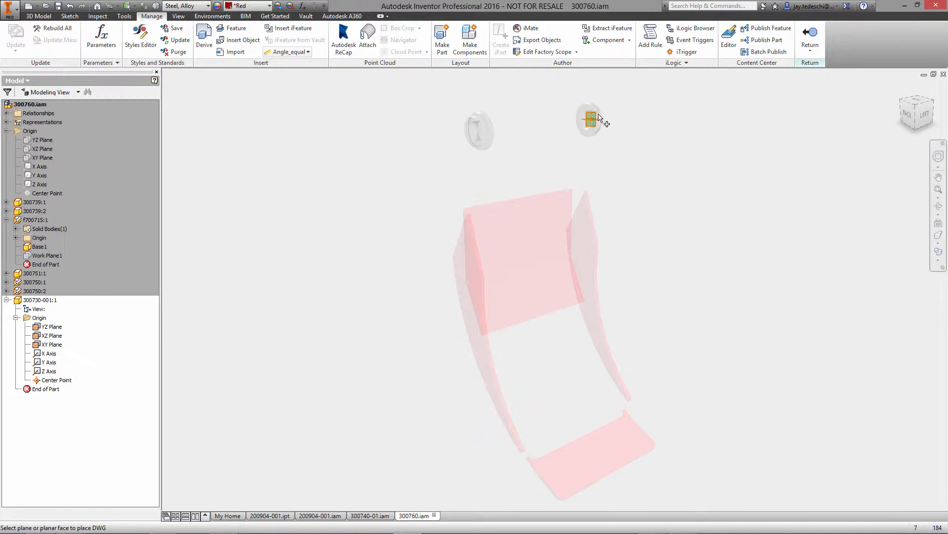
{"action": "left_click", "coordinate": [598, 118]}
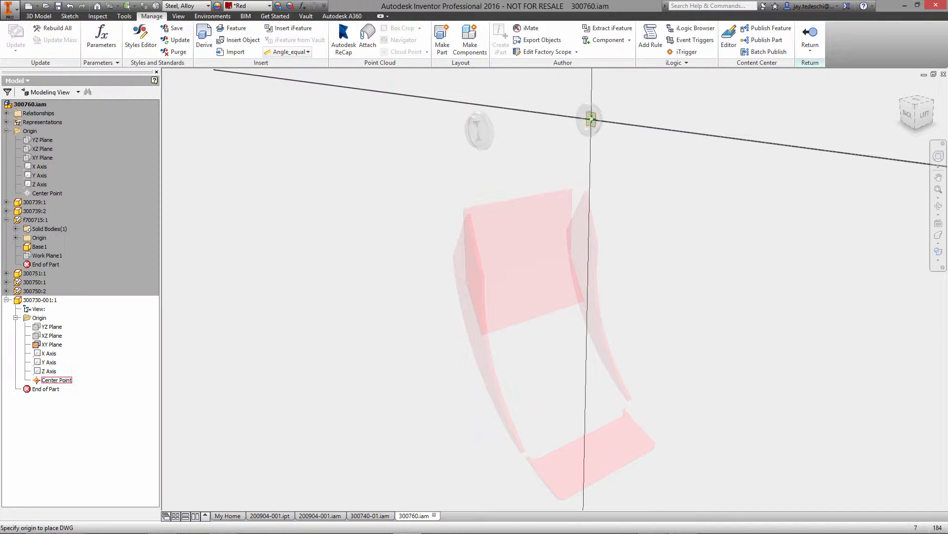
{"action": "left_click", "coordinate": [592, 119]}
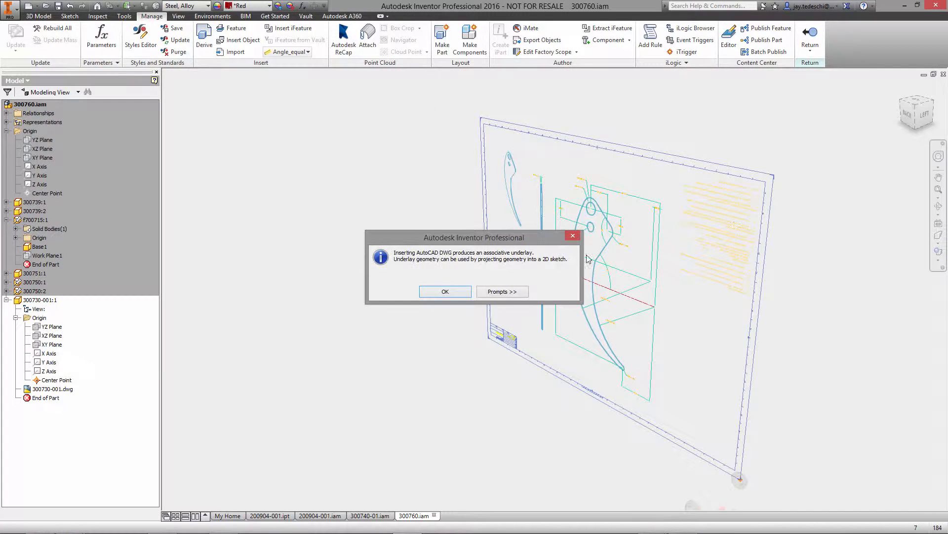
Hide layers 0, AM_BOR, AM_ISO and AM_TXT of the 300730-001.dwg underlay
{"action": "left_click", "coordinate": [445, 292]}
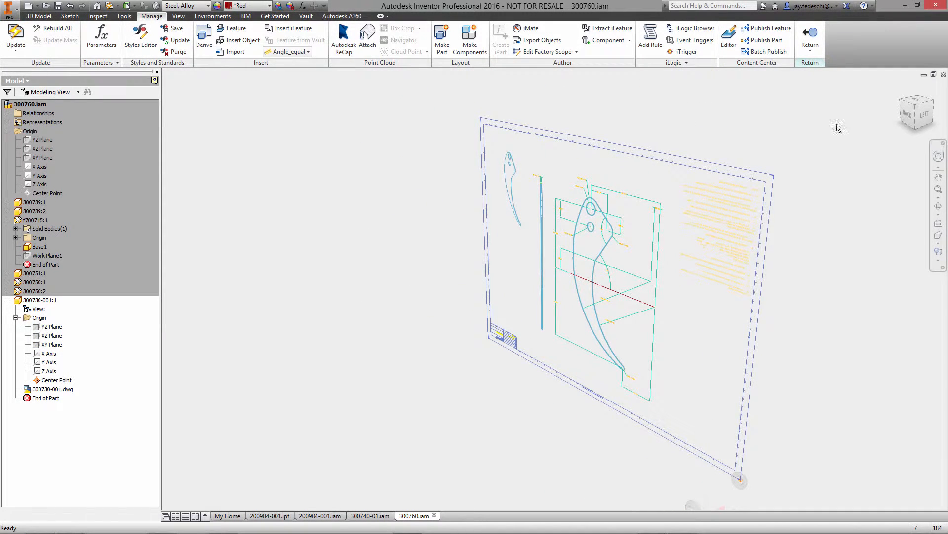
{"action": "left_click", "coordinate": [925, 117]}
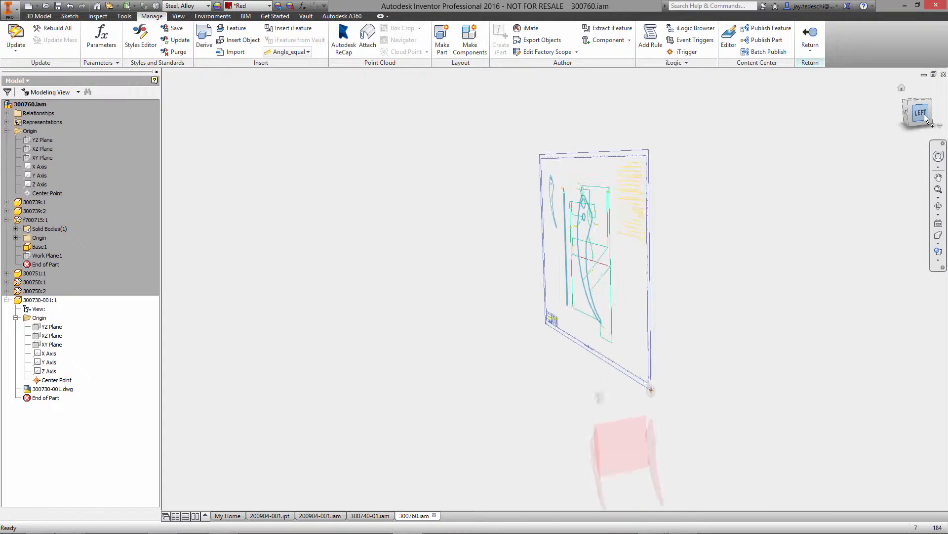
{"action": "left_click", "coordinate": [938, 191]}
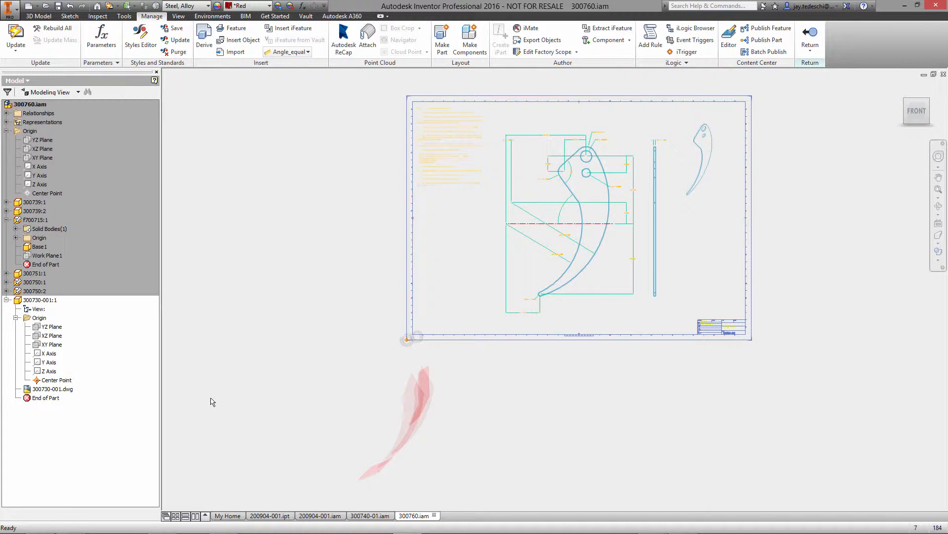
{"action": "right_click", "coordinate": [61, 389]}
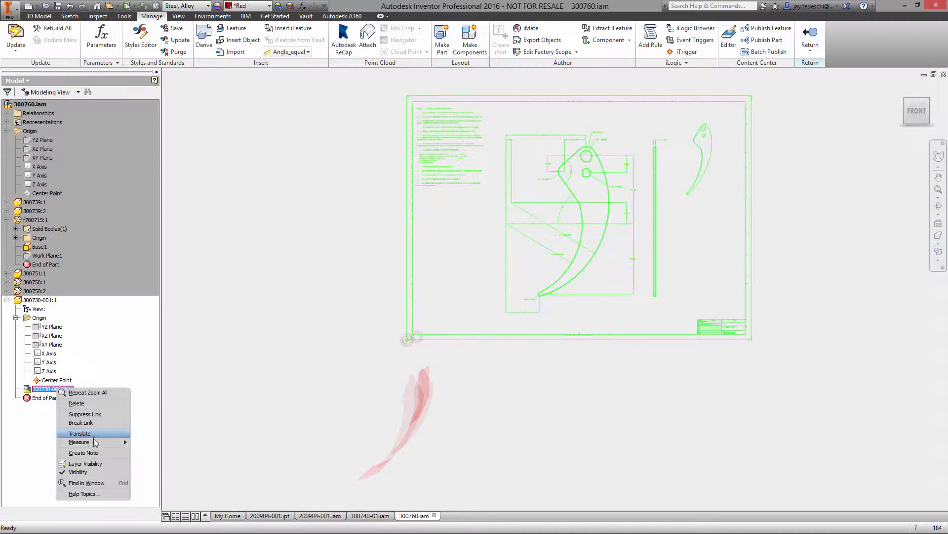
{"action": "left_click", "coordinate": [100, 464]}
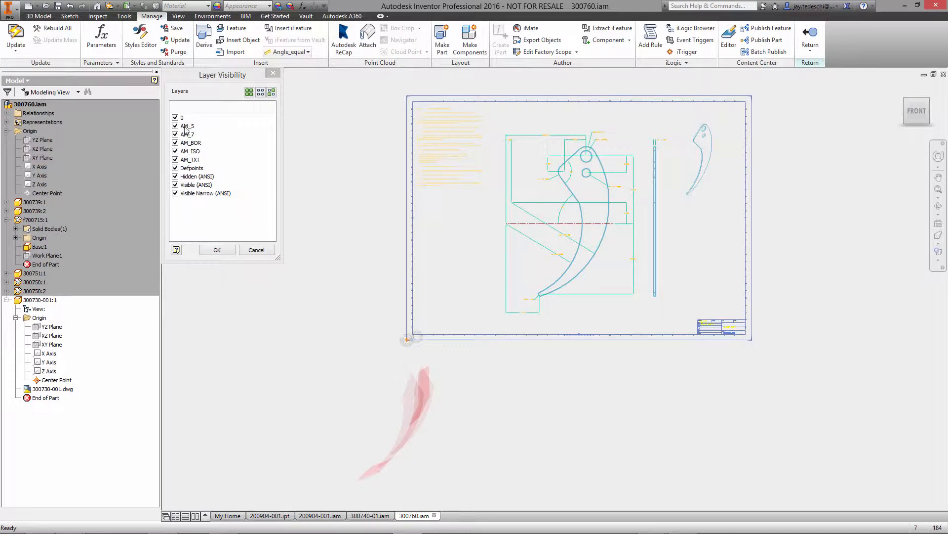
{"action": "left_click", "coordinate": [175, 117]}
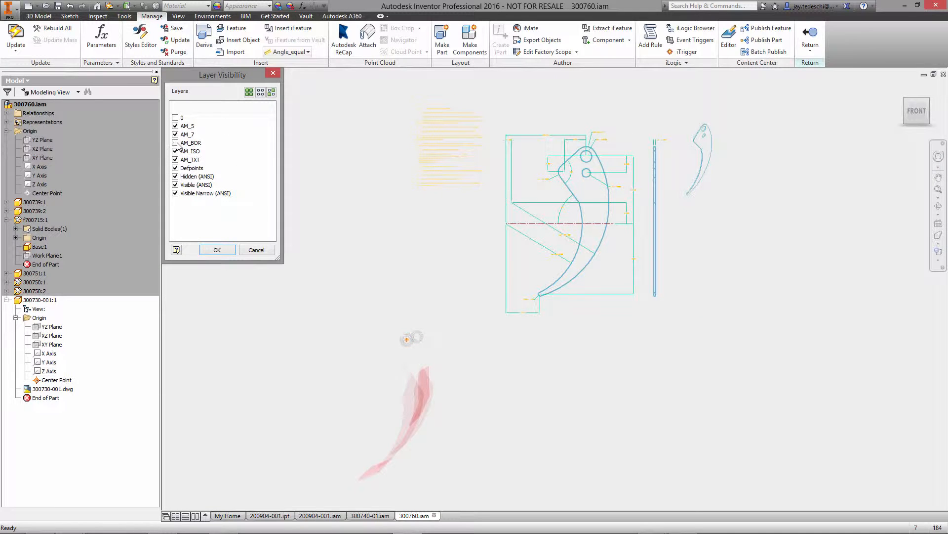
{"action": "left_click", "coordinate": [176, 151]}
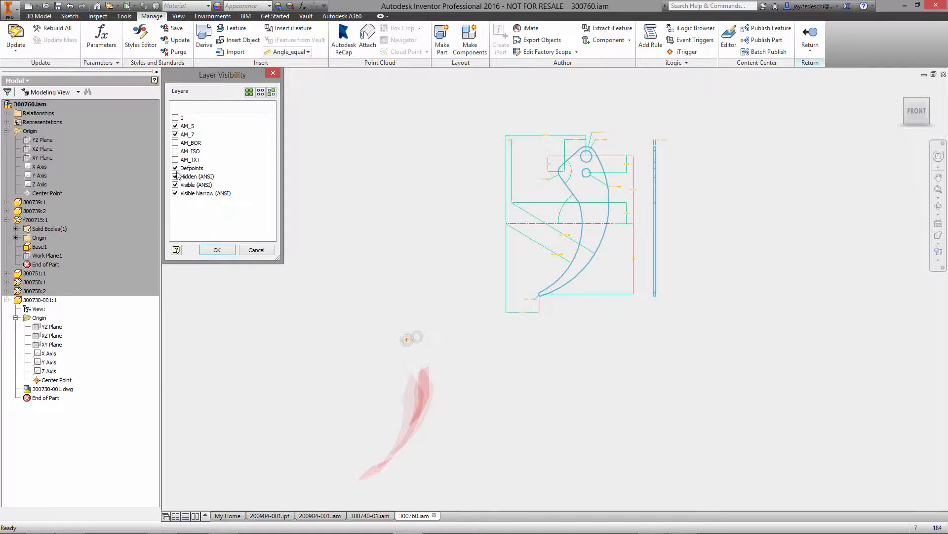
{"action": "left_click", "coordinate": [216, 251]}
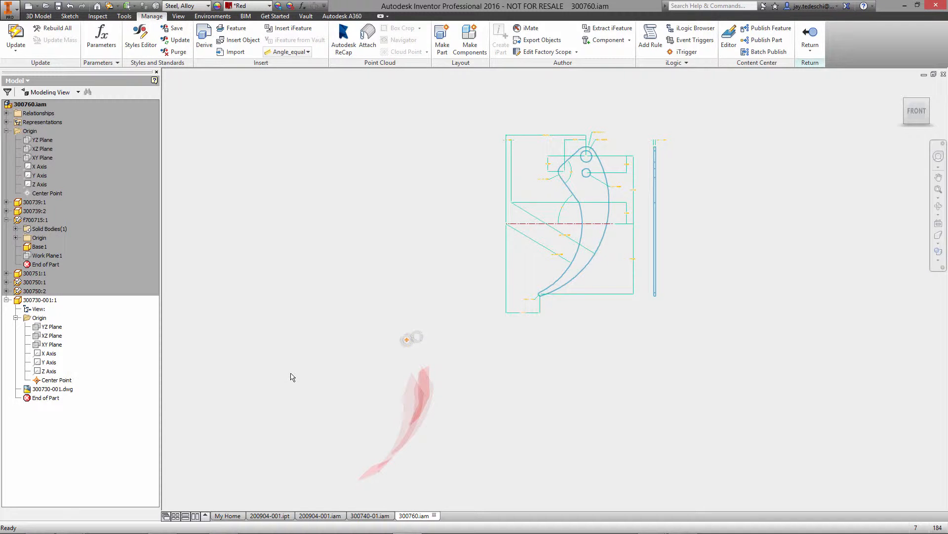
Translate the 300730-001.dwg underlay so the center of the jaw's upper hole snaps to the part's origin center point
{"action": "right_click", "coordinate": [64, 389]}
{"action": "left_click", "coordinate": [105, 434]}
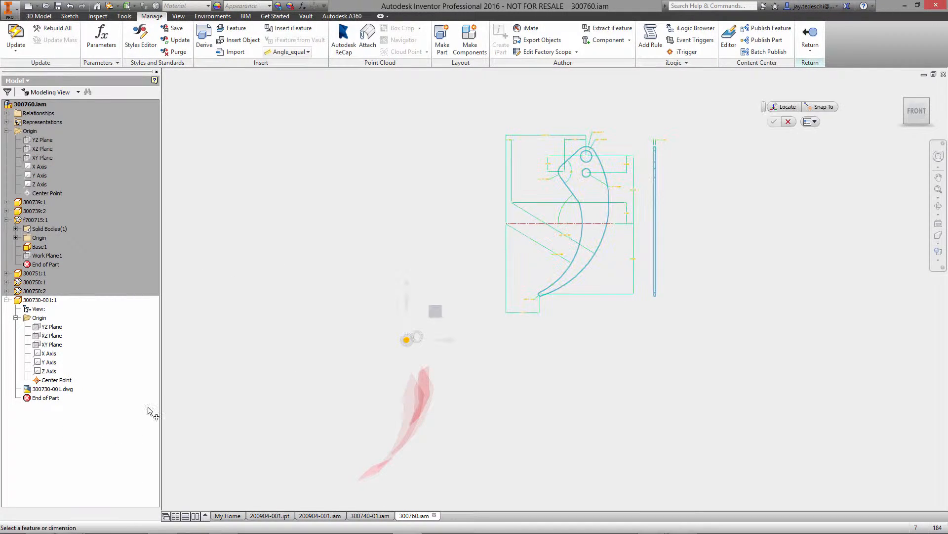
{"action": "left_click", "coordinate": [784, 106]}
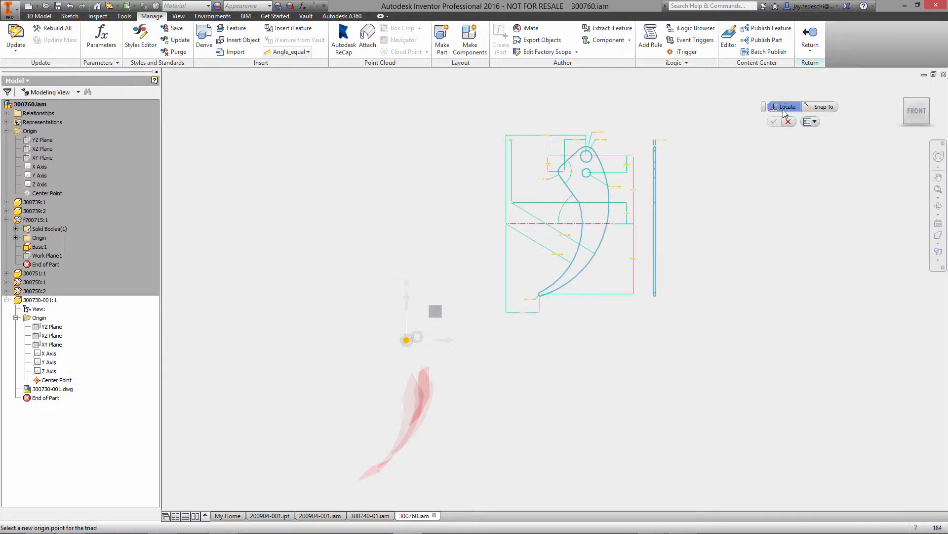
{"action": "left_click", "coordinate": [586, 155]}
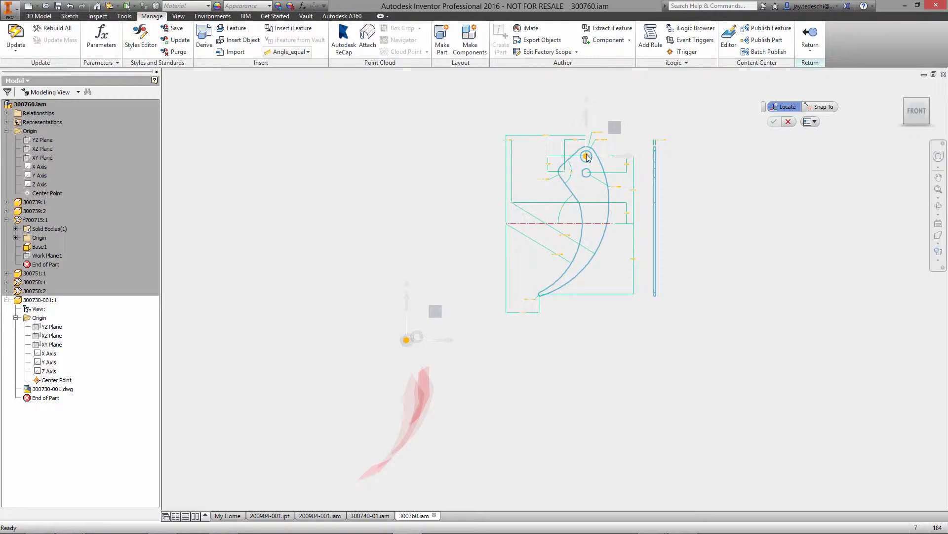
{"action": "left_click", "coordinate": [822, 107]}
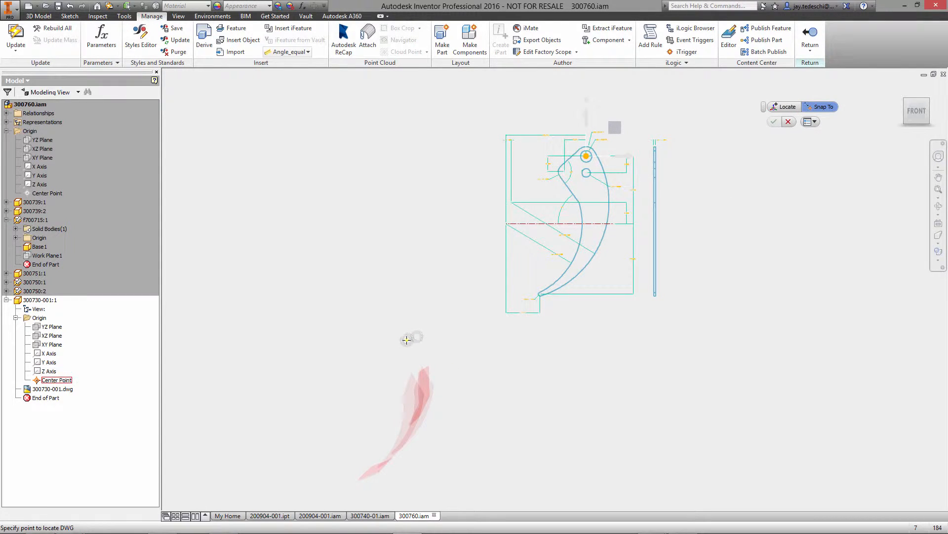
{"action": "left_click", "coordinate": [406, 340]}
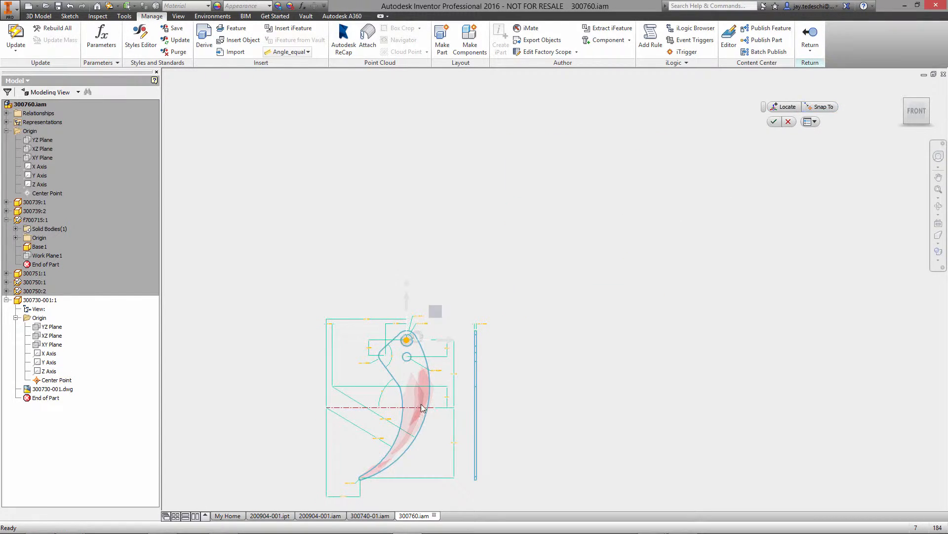
{"action": "left_click", "coordinate": [774, 122]}
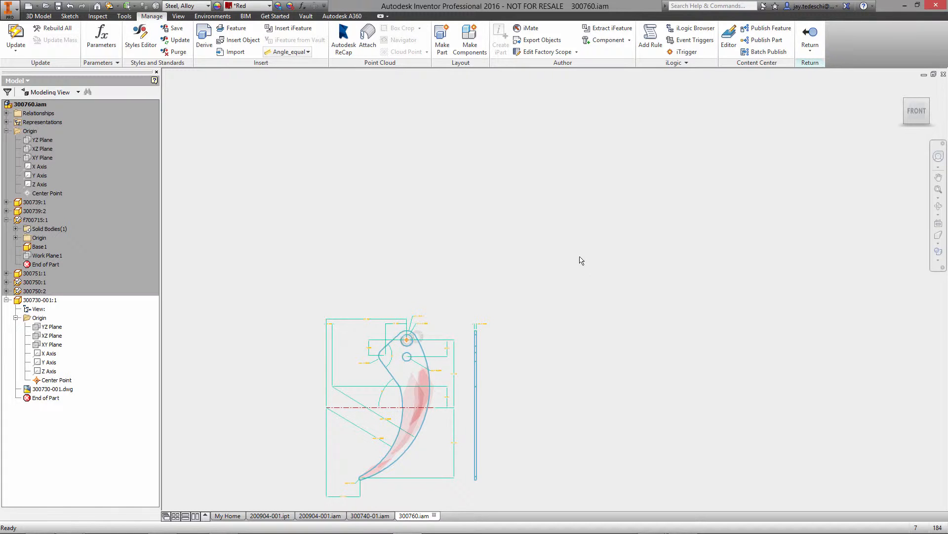
Create a new 2D sketch on the XY plane of part 300730-001
{"action": "left_click", "coordinate": [939, 190]}
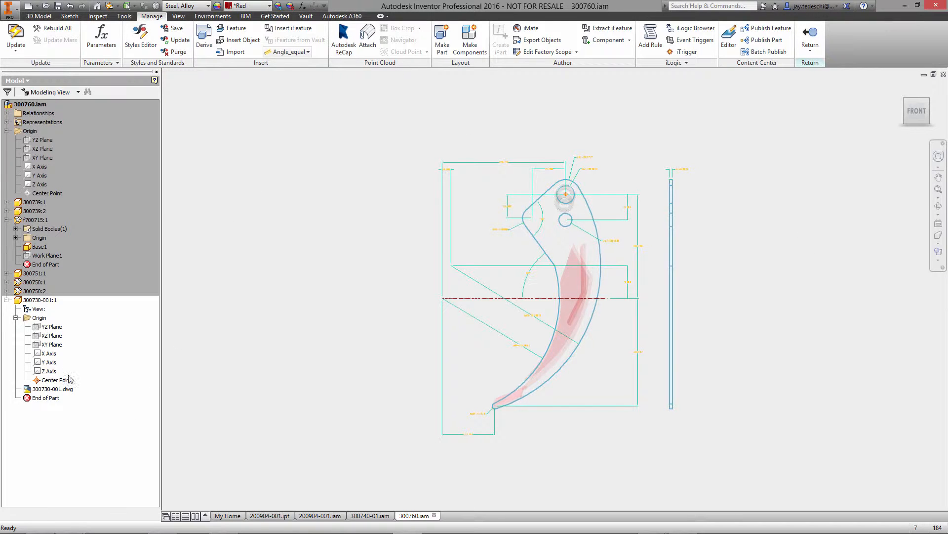
{"action": "left_click", "coordinate": [58, 345]}
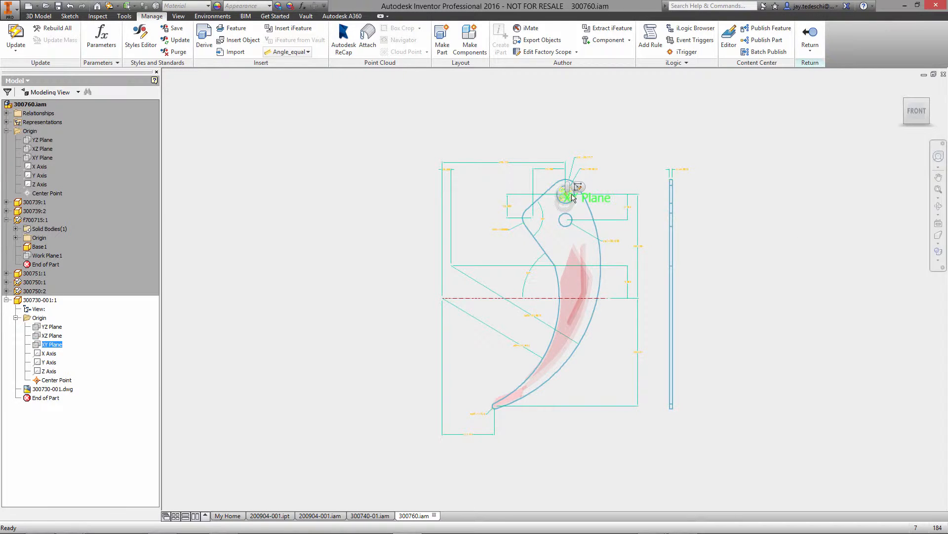
{"action": "left_click", "coordinate": [577, 187]}
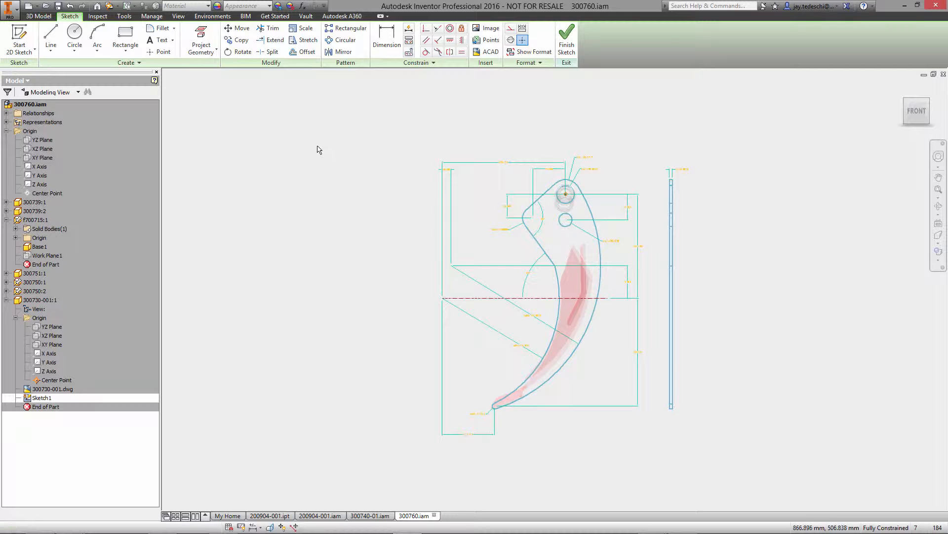
Project the DWG loops of the jaw outline, its two holes and the thin side view into the sketch
{"action": "left_click", "coordinate": [210, 52]}
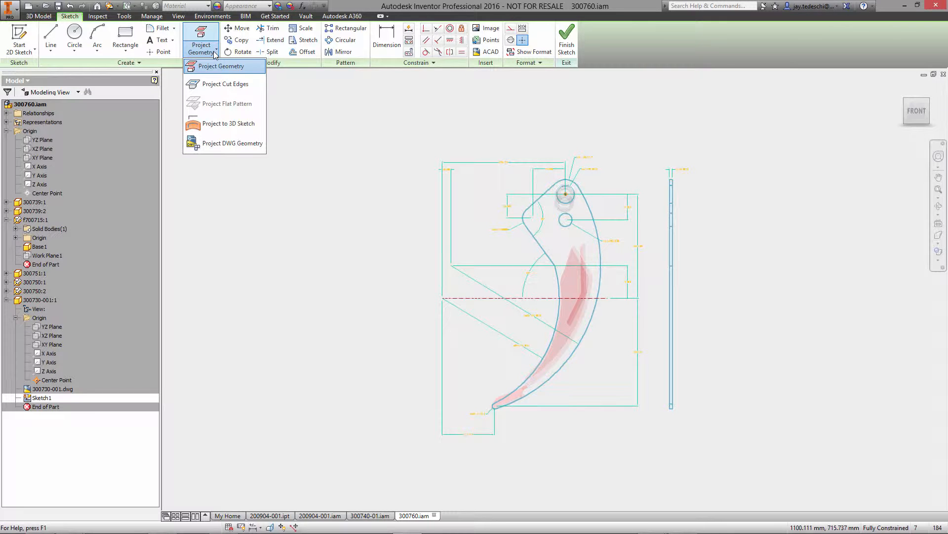
{"action": "left_click", "coordinate": [233, 143]}
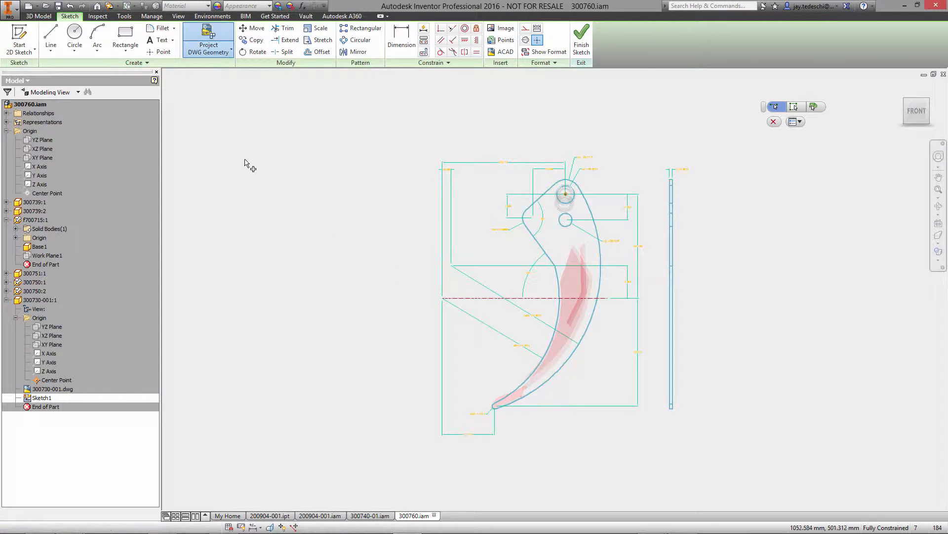
{"action": "left_click", "coordinate": [794, 106]}
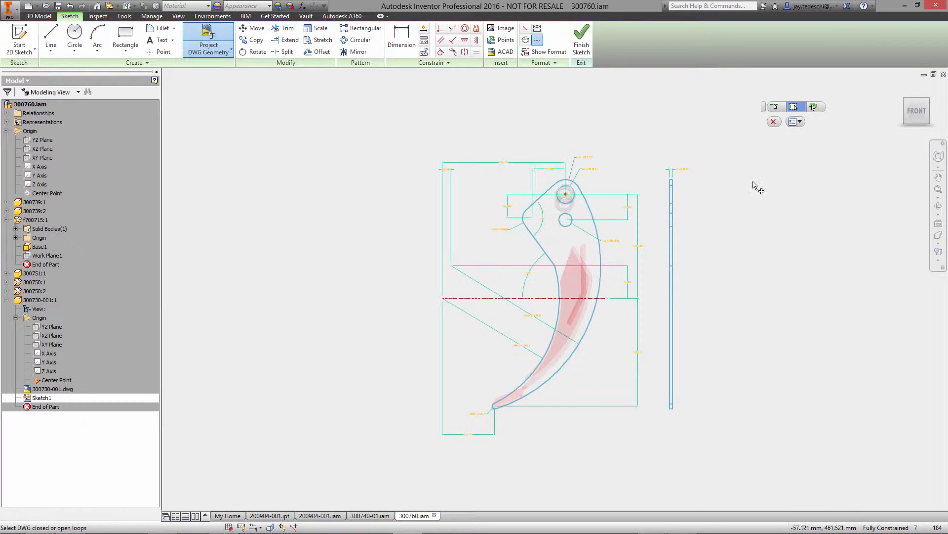
{"action": "left_click", "coordinate": [582, 190]}
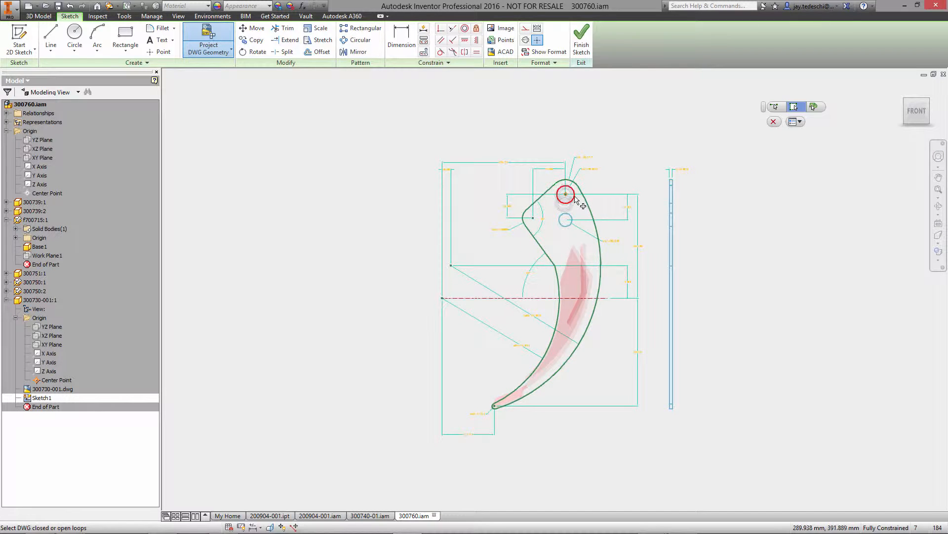
{"action": "left_click", "coordinate": [576, 200]}
{"action": "left_click", "coordinate": [575, 218]}
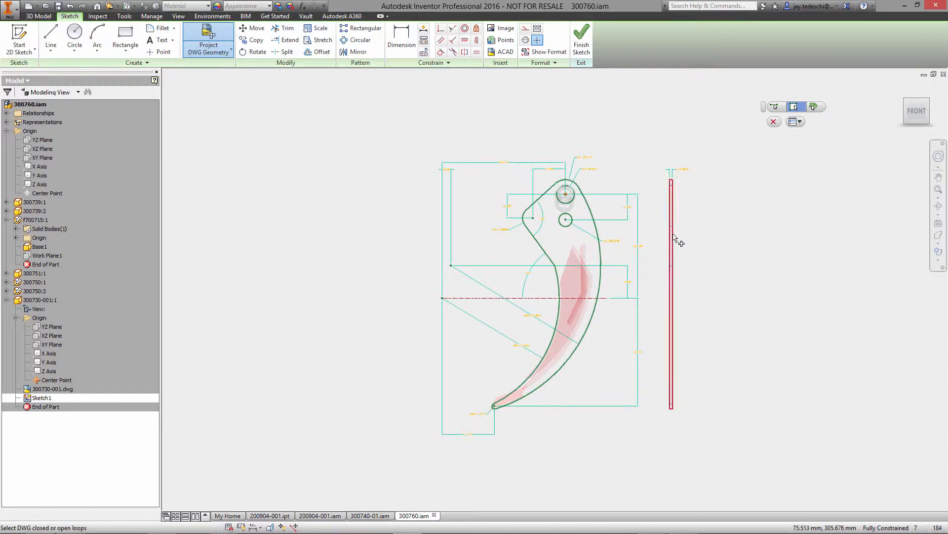
{"action": "left_click", "coordinate": [675, 233]}
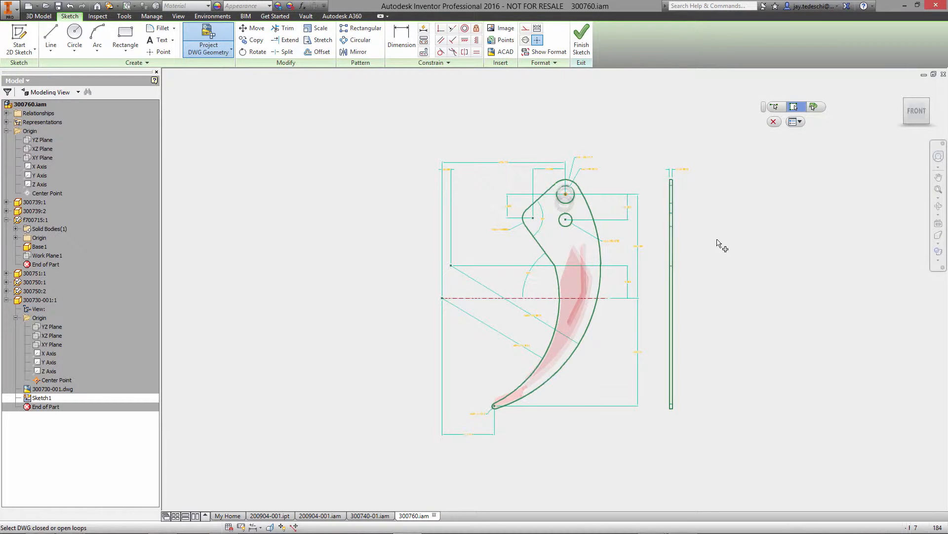
{"action": "left_click", "coordinate": [774, 121]}
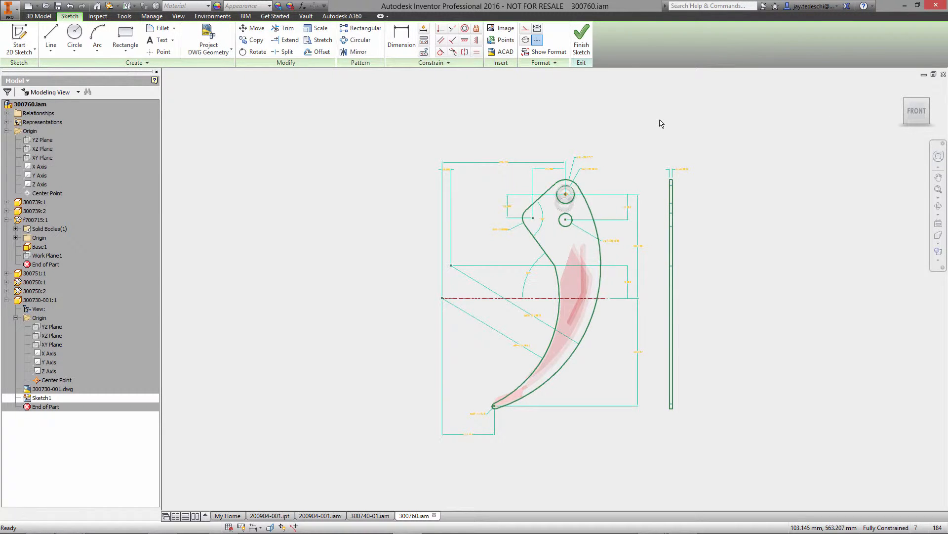
Add a driven dimension across the side view's thickness and finish the sketch
{"action": "scroll", "coordinate": [663, 124], "scroll_direction": "up", "scroll_amount": 5}
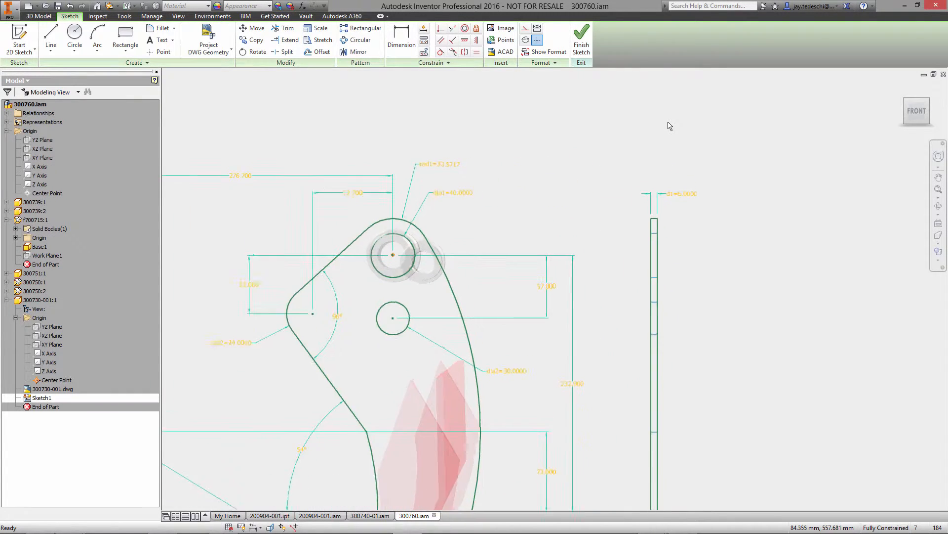
{"action": "scroll", "coordinate": [668, 122], "scroll_direction": "up", "scroll_amount": 1}
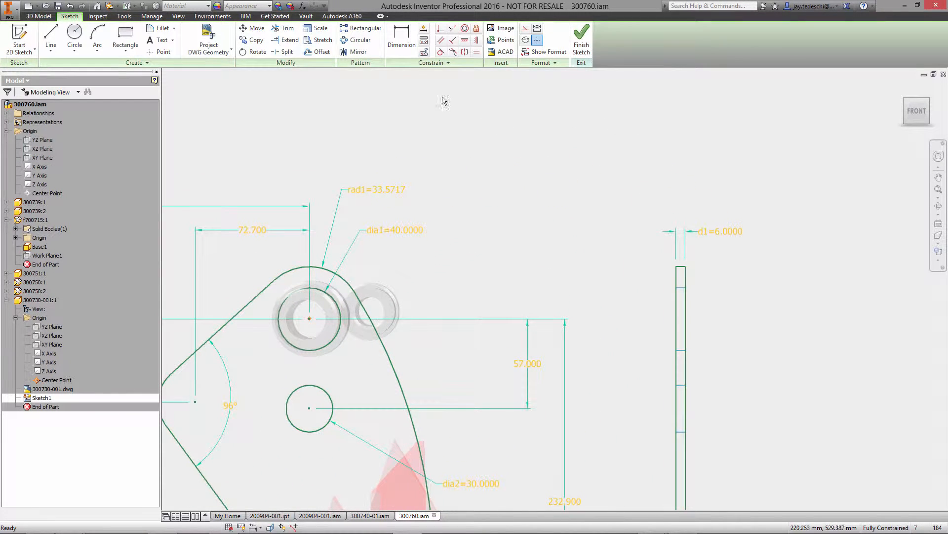
{"action": "key", "text": "d"}
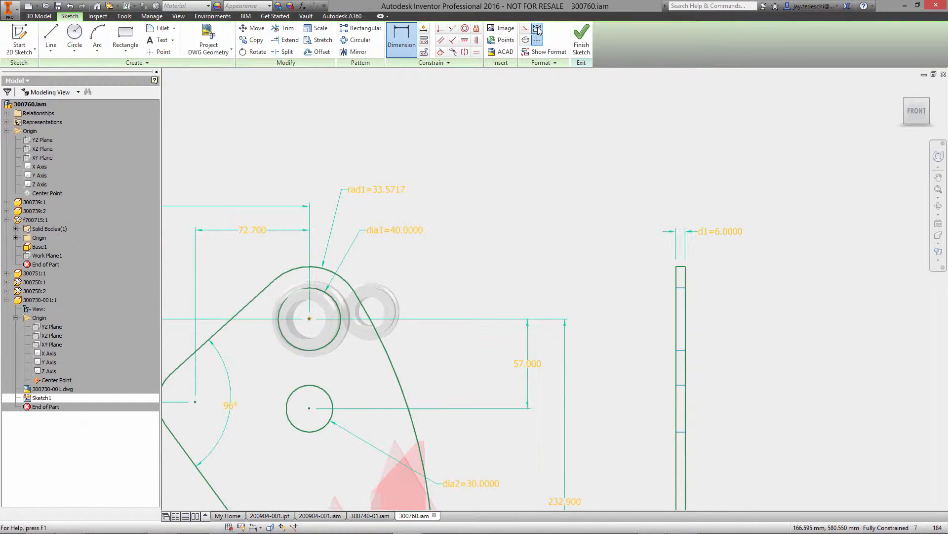
{"action": "left_click", "coordinate": [677, 282]}
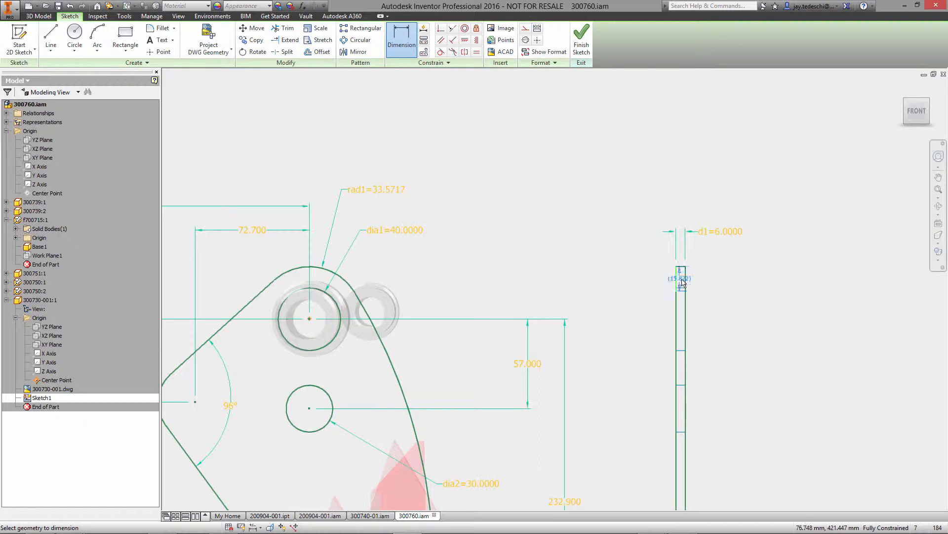
{"action": "left_click", "coordinate": [729, 198]}
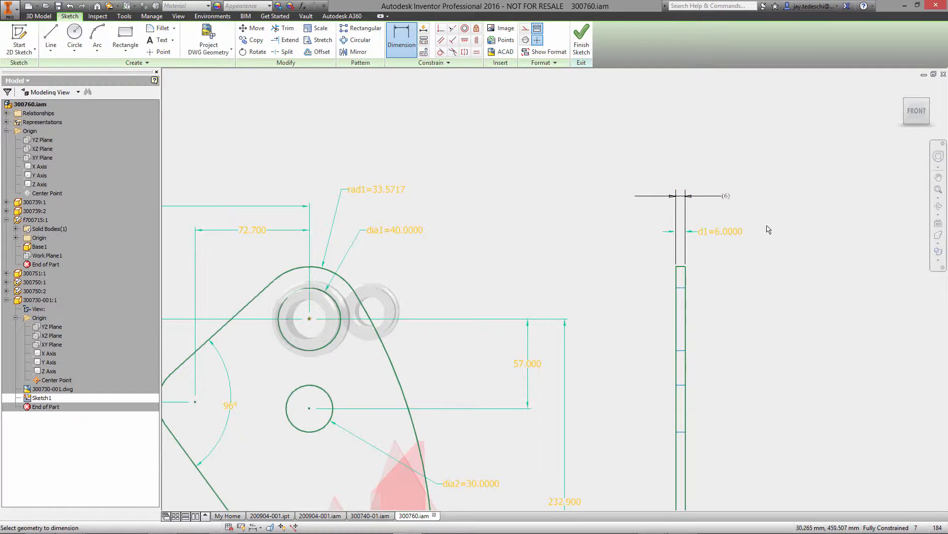
{"action": "left_click", "coordinate": [582, 41]}
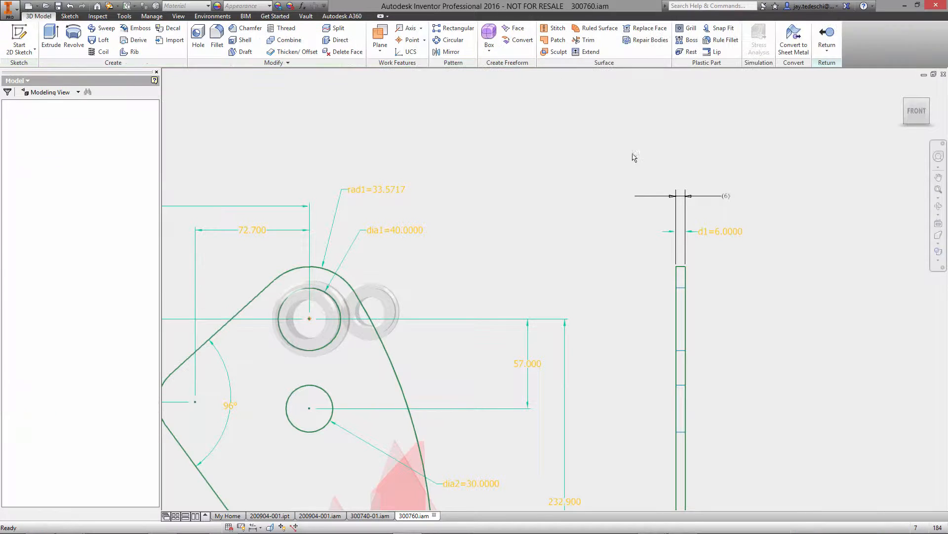
Extrude the jaw profile using the side view's driven thickness dimension as the distance, and return to the 300760 assembly
{"action": "right_click", "coordinate": [556, 158]}
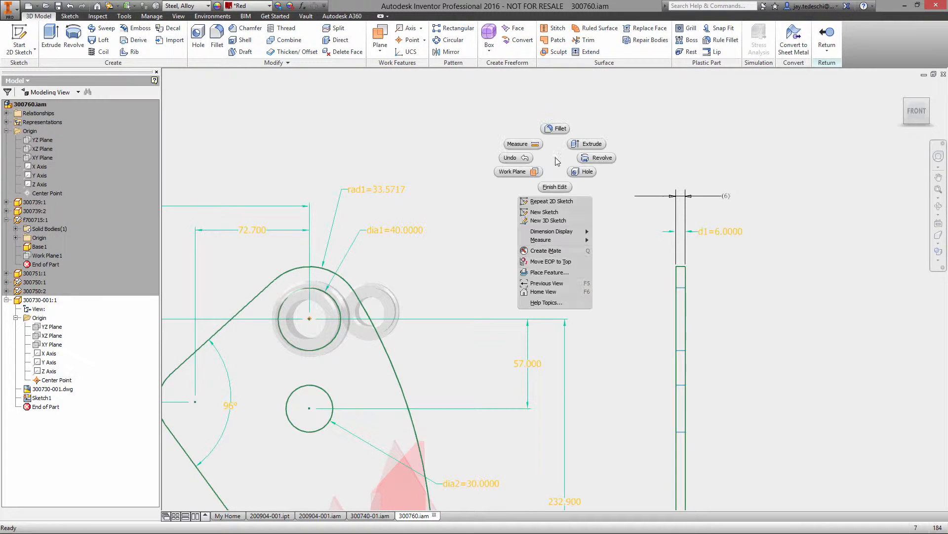
{"action": "left_click", "coordinate": [559, 292]}
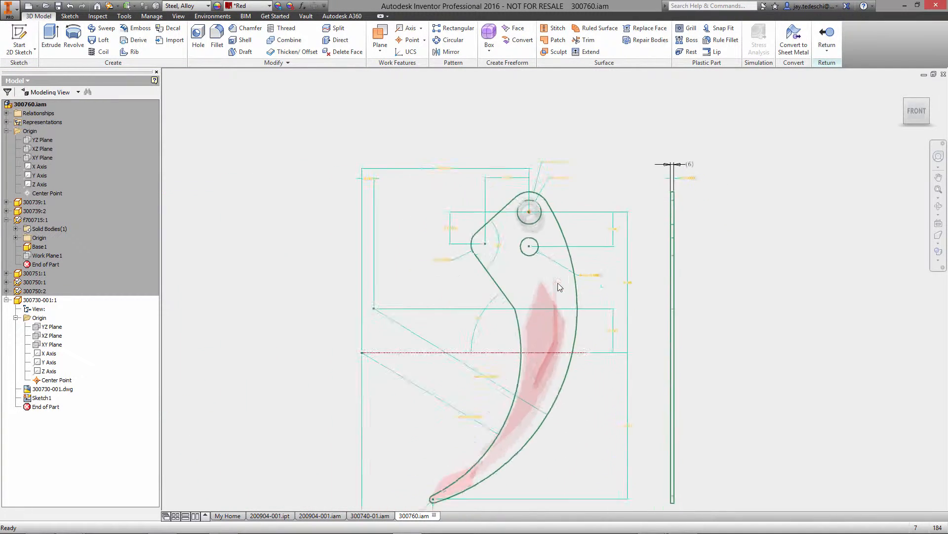
{"action": "right_click", "coordinate": [336, 154]}
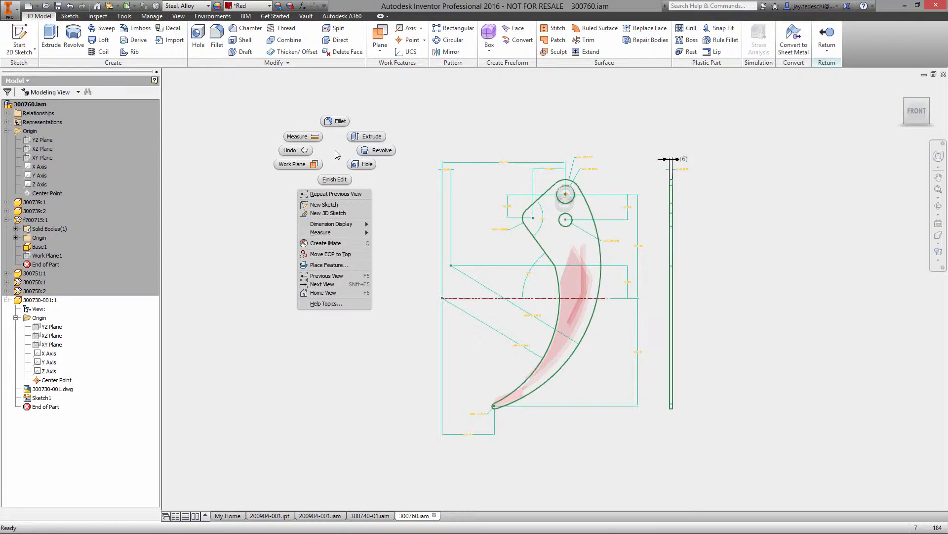
{"action": "left_click", "coordinate": [369, 129]}
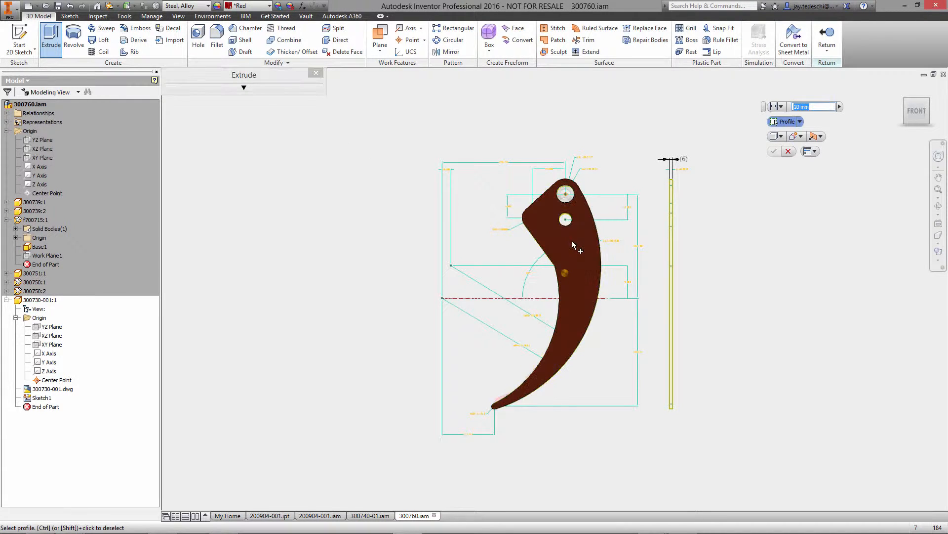
{"action": "left_click", "coordinate": [799, 106]}
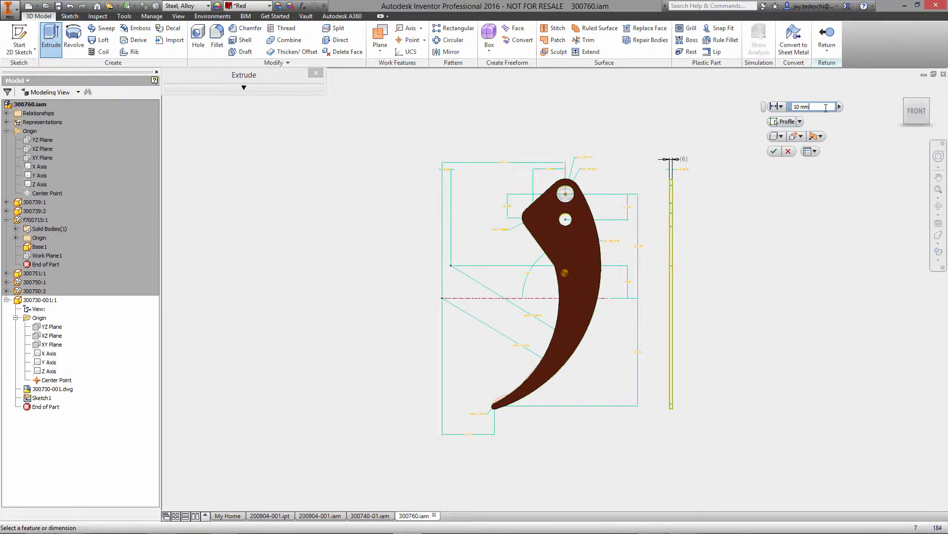
{"action": "double_click", "coordinate": [798, 107]}
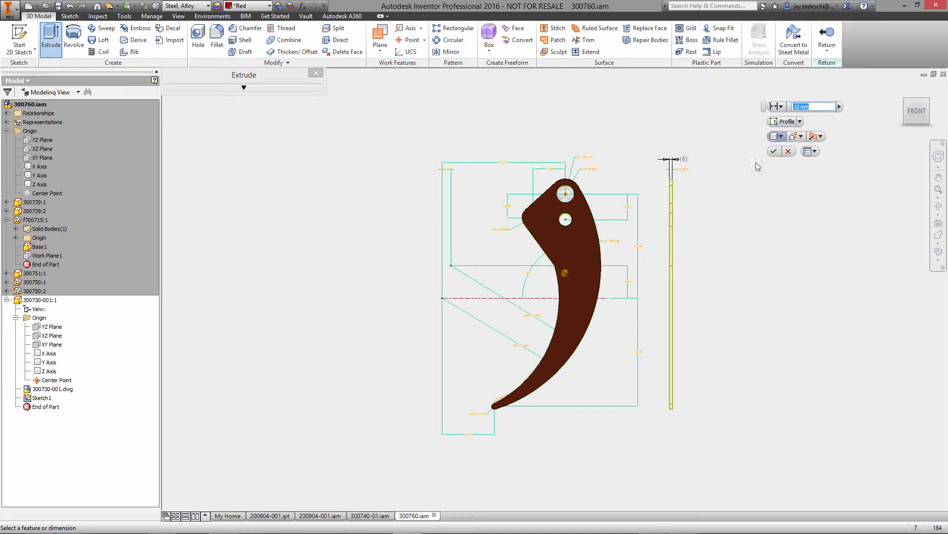
{"action": "left_click", "coordinate": [688, 162]}
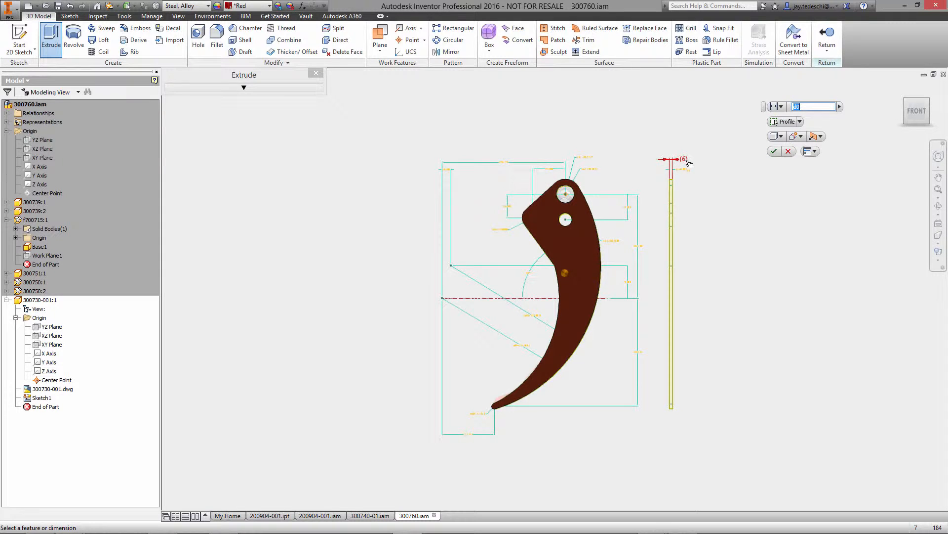
{"action": "left_click", "coordinate": [775, 151]}
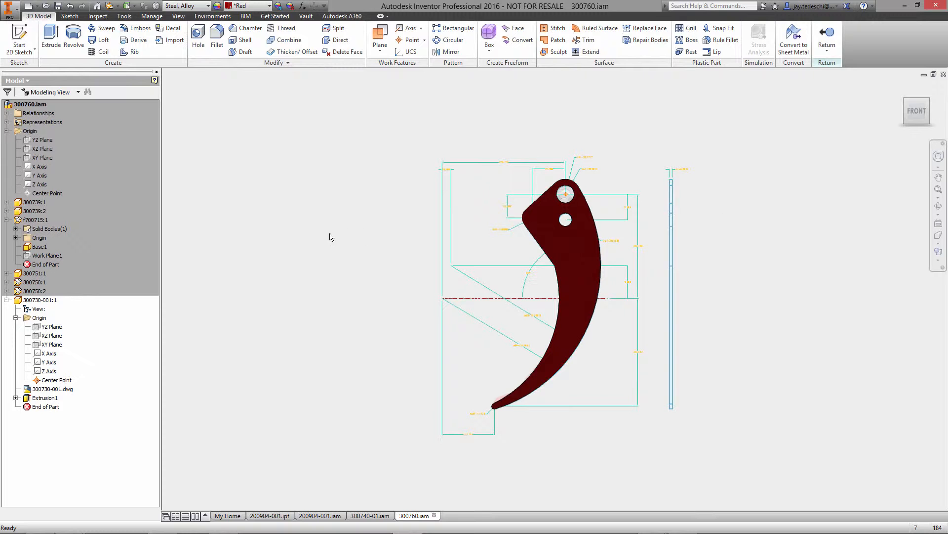
{"action": "right_click", "coordinate": [305, 213]}
{"action": "left_click", "coordinate": [305, 235]}
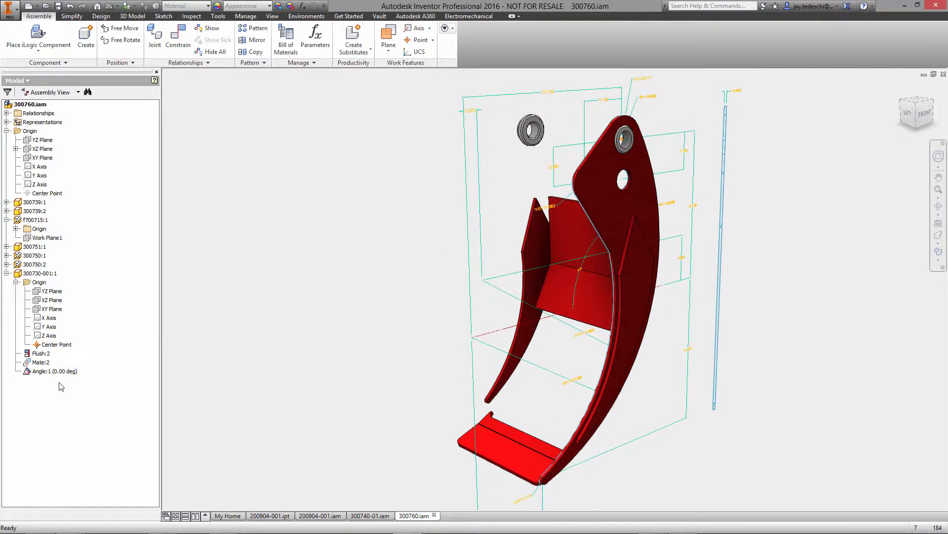
Hide the 300730-001.dwg underlay inside part 300730-001 and return to the assembly
{"action": "double_click", "coordinate": [25, 275]}
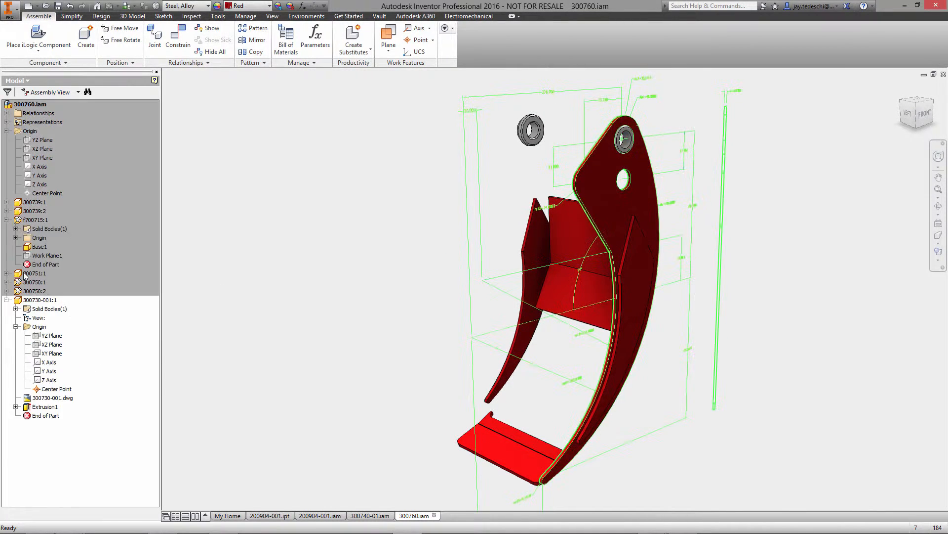
{"action": "left_click", "coordinate": [44, 398]}
{"action": "right_click", "coordinate": [44, 398]}
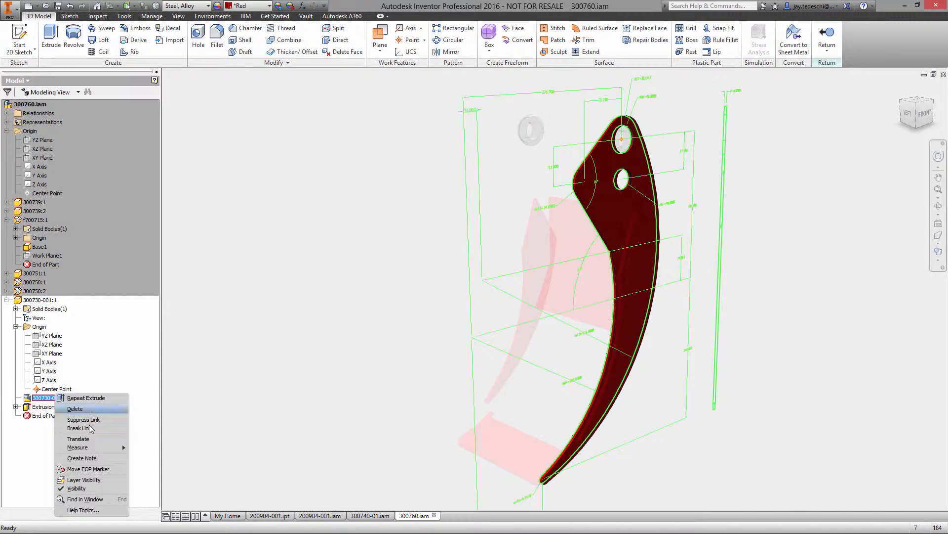
{"action": "left_click", "coordinate": [87, 488]}
{"action": "right_click", "coordinate": [348, 229]}
{"action": "left_click", "coordinate": [346, 254]}
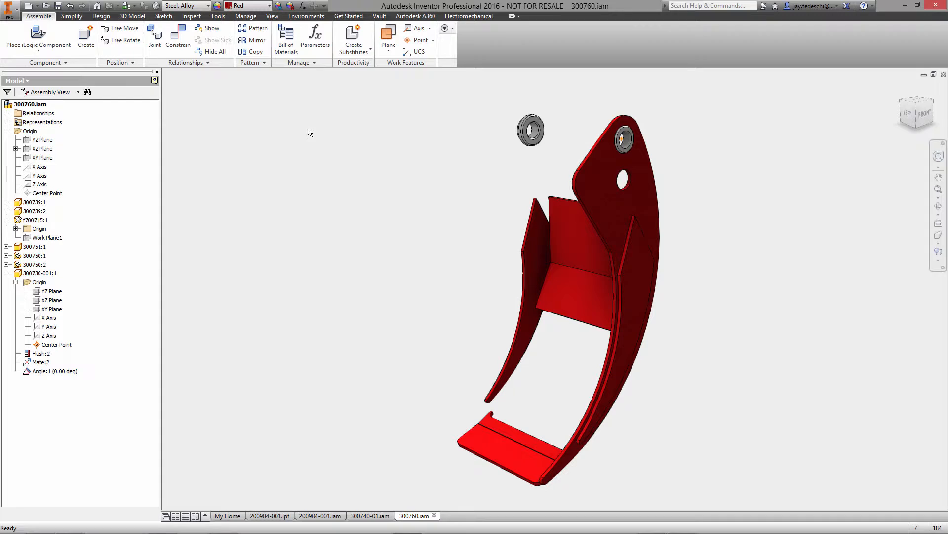
Mirror jaw 300730-001 about Work Plane1 of f700715 as new part 300730-002.ipt, inserted in the assembly
{"action": "left_click", "coordinate": [253, 39]}
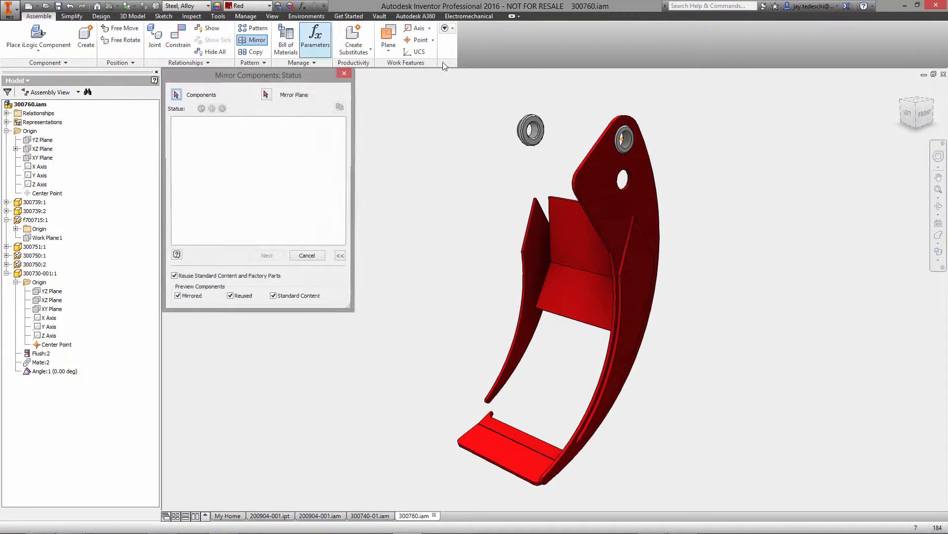
{"action": "left_click", "coordinate": [640, 163]}
{"action": "left_click", "coordinate": [270, 96]}
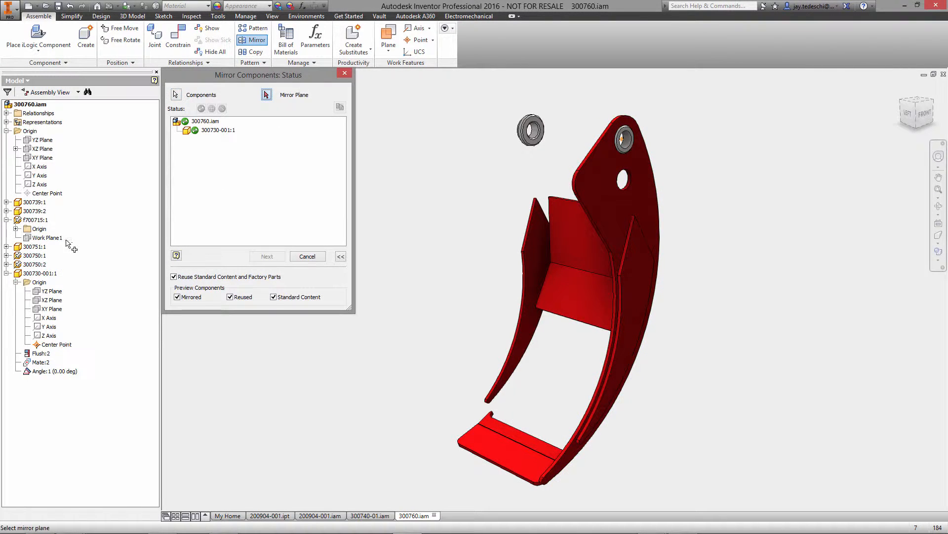
{"action": "left_click", "coordinate": [47, 238]}
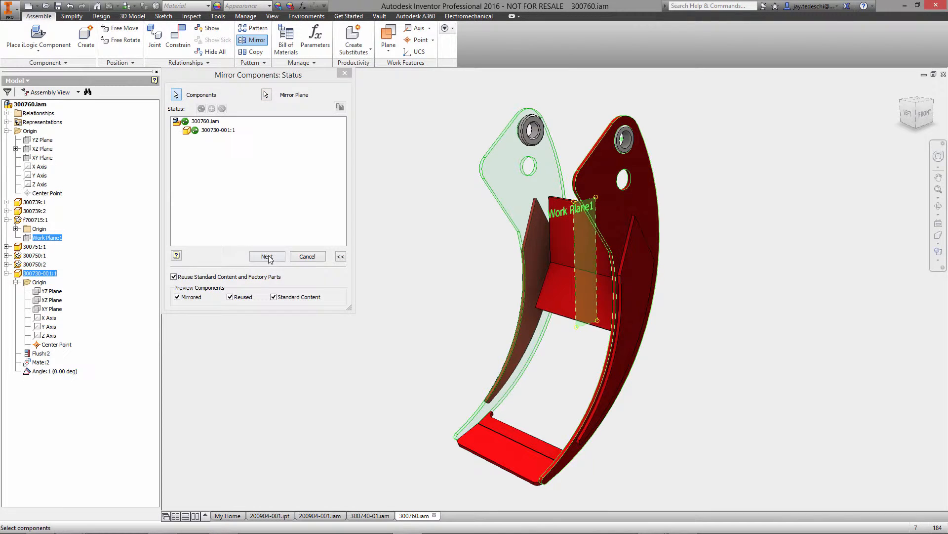
{"action": "left_click", "coordinate": [267, 257]}
{"action": "left_click", "coordinate": [317, 115]}
{"action": "left_click", "coordinate": [317, 115]}
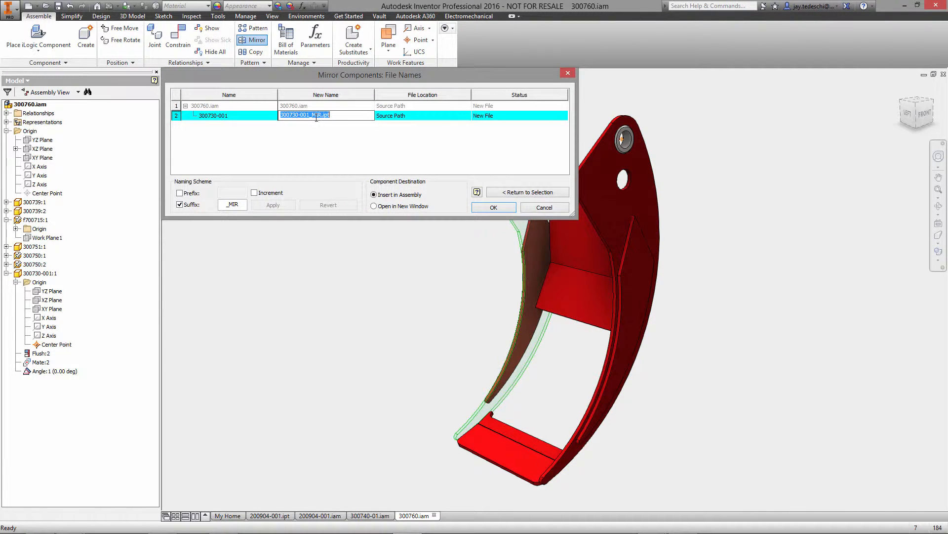
{"action": "left_click", "coordinate": [308, 116]}
{"action": "type", "text": "2"}
{"action": "key", "text": "Return"}
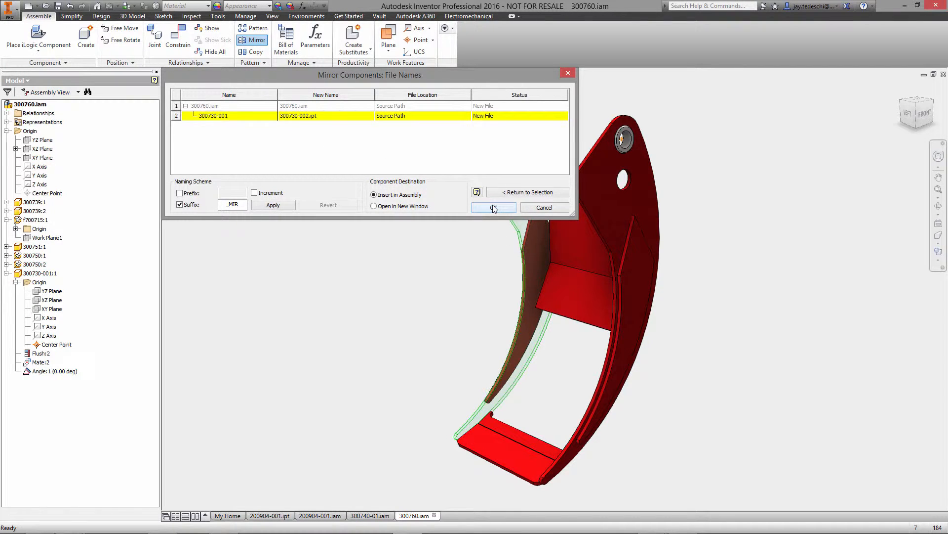
{"action": "left_click", "coordinate": [494, 207]}
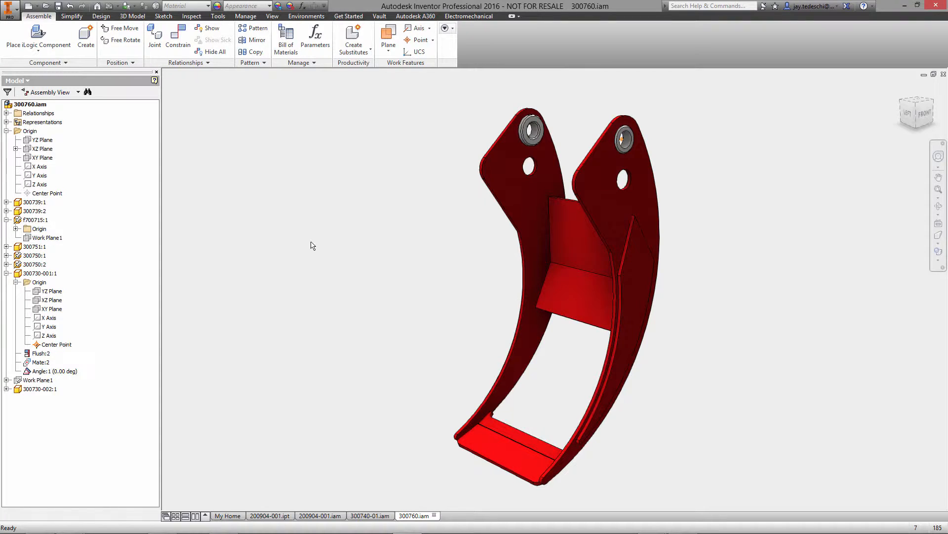
In assembly 300740-01.iam, edit jaw 300730-001 in place to hide its DWG underlay, and return to the top assembly
{"action": "left_click", "coordinate": [370, 515]}
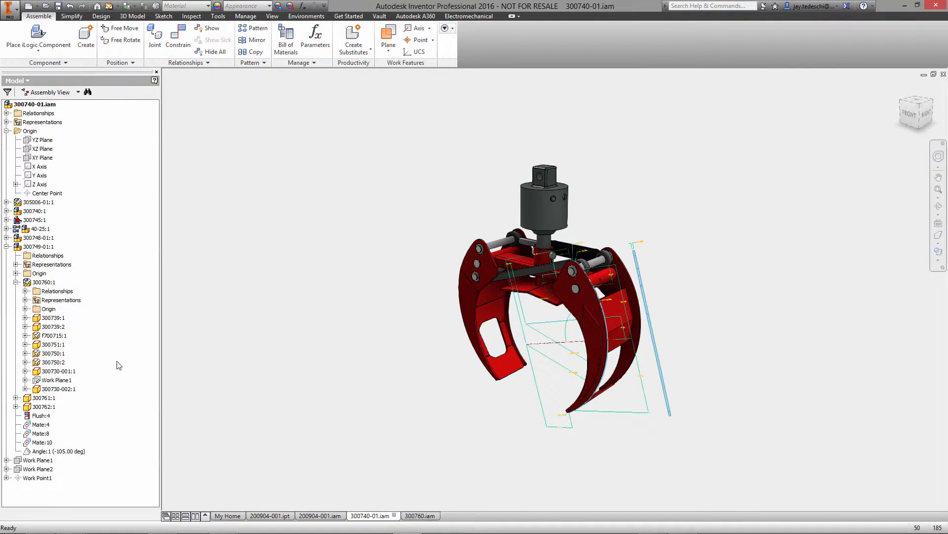
{"action": "left_click", "coordinate": [53, 372]}
{"action": "double_click", "coordinate": [45, 372]}
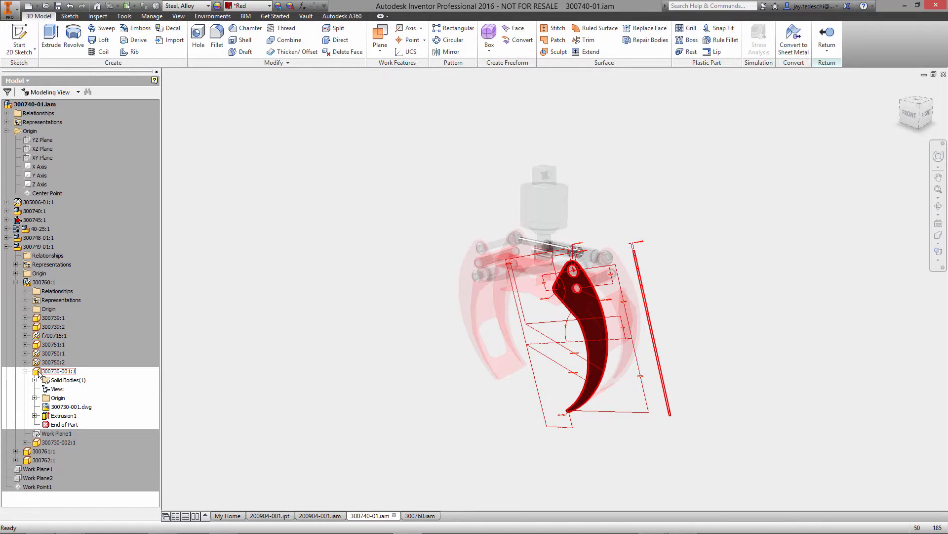
{"action": "right_click", "coordinate": [84, 410]}
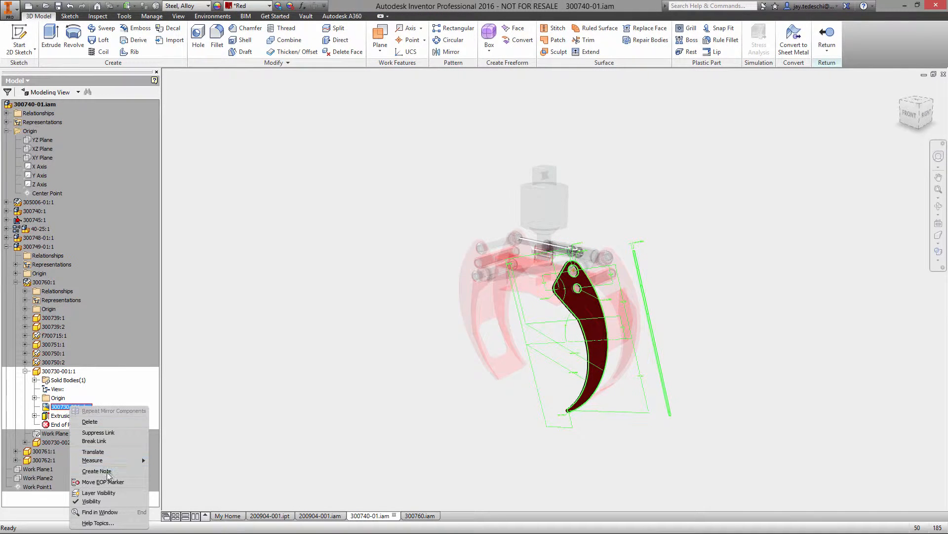
{"action": "left_click", "coordinate": [91, 501]}
{"action": "right_click", "coordinate": [213, 338]}
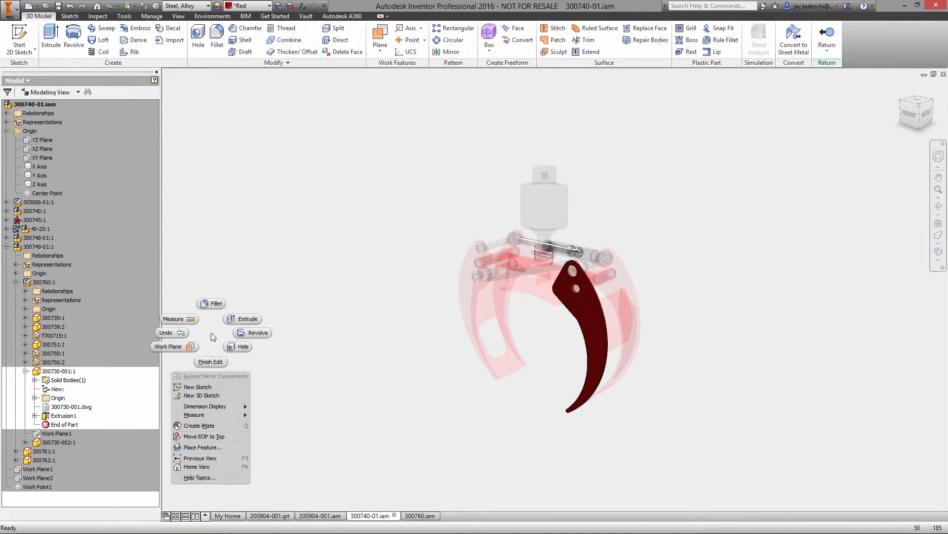
{"action": "left_click", "coordinate": [220, 362]}
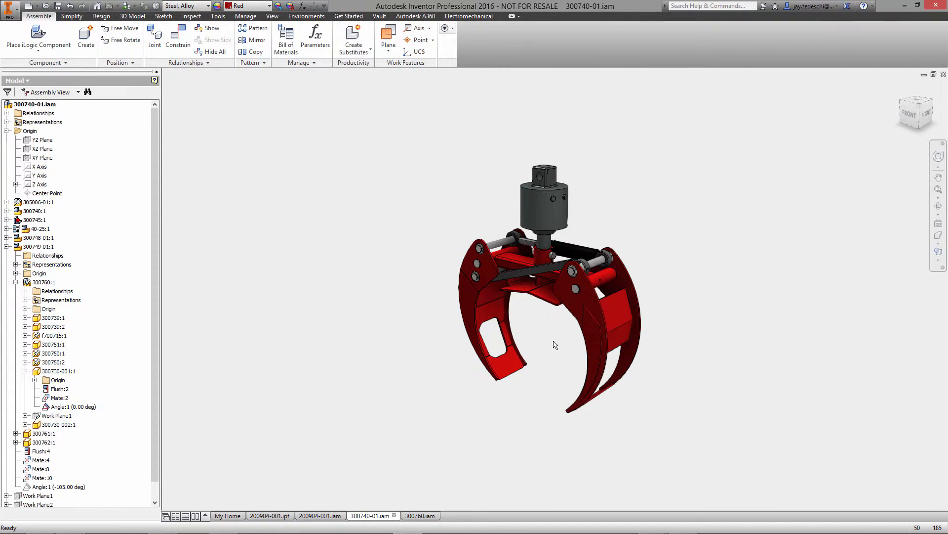
{"action": "left_click", "coordinate": [939, 190]}
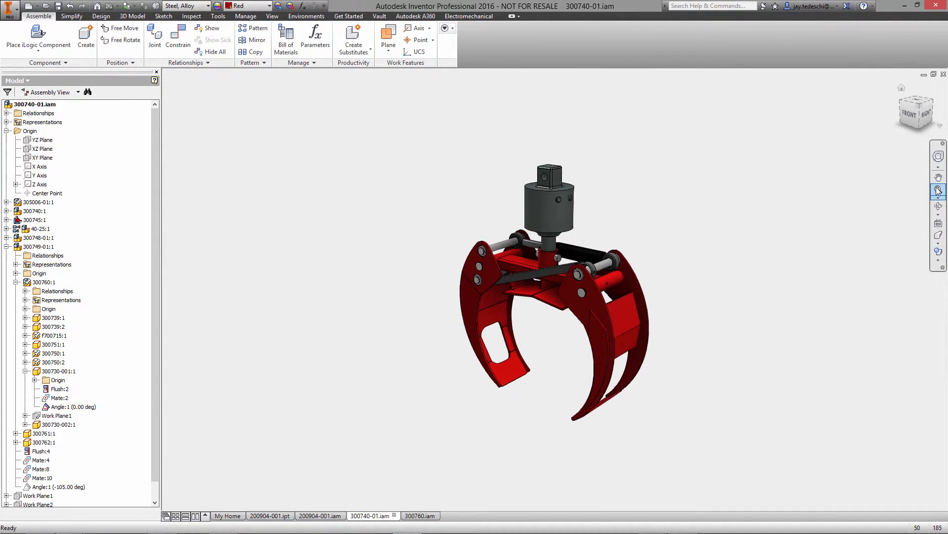
{"action": "scroll", "coordinate": [617, 326], "scroll_direction": "up", "scroll_amount": 3}
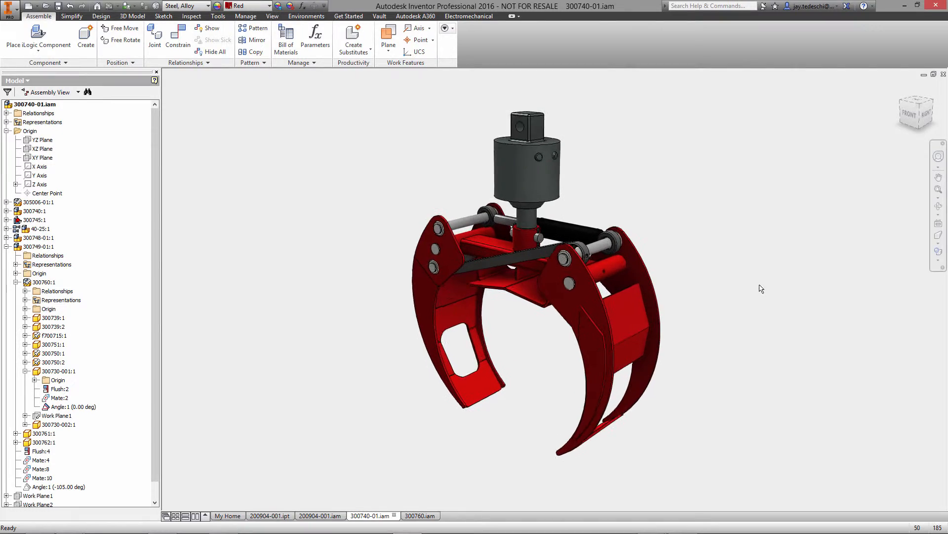
{"action": "left_click_drag", "start_coordinate": [595, 379], "coordinate": [622, 356]}
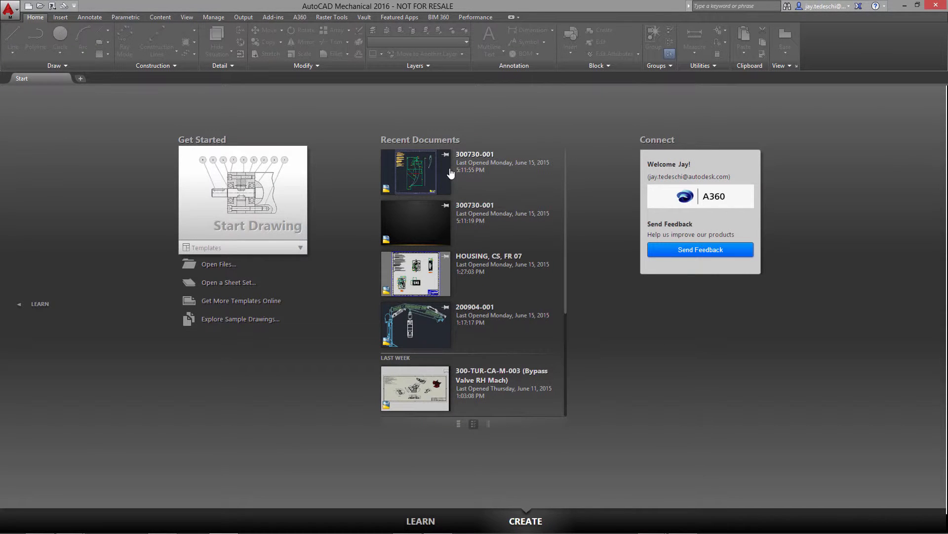
Open the recent drawing 300730-001 in AutoCAD Mechanical and set the lower hole's diameter dimension dia2 to 35
{"action": "left_click", "coordinate": [423, 176]}
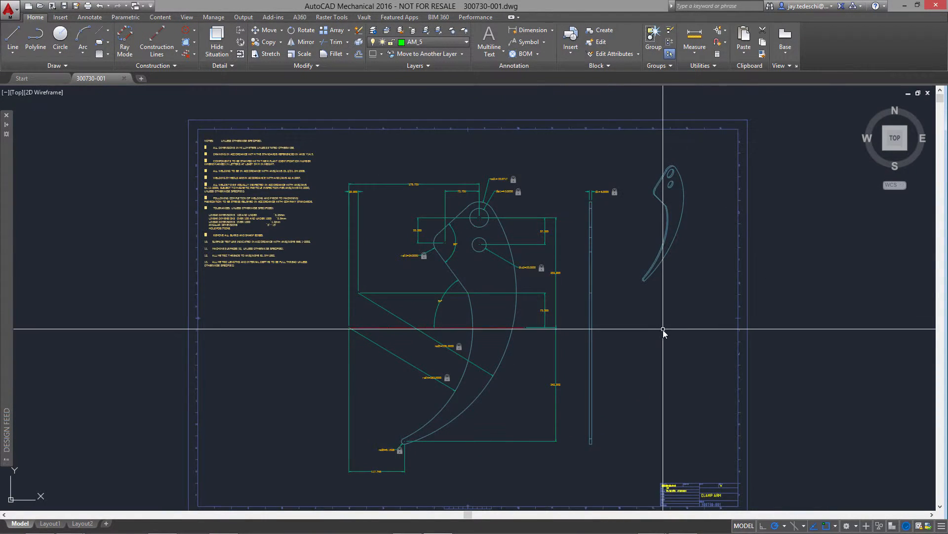
{"action": "scroll", "coordinate": [663, 330], "scroll_direction": "up", "scroll_amount": 2}
{"action": "scroll", "coordinate": [663, 331], "scroll_direction": "up", "scroll_amount": 4}
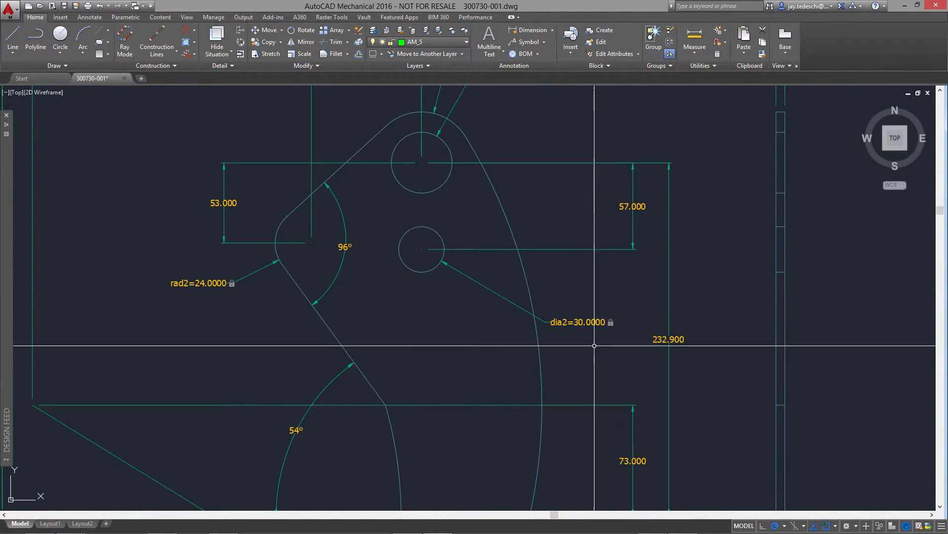
{"action": "double_click", "coordinate": [584, 323]}
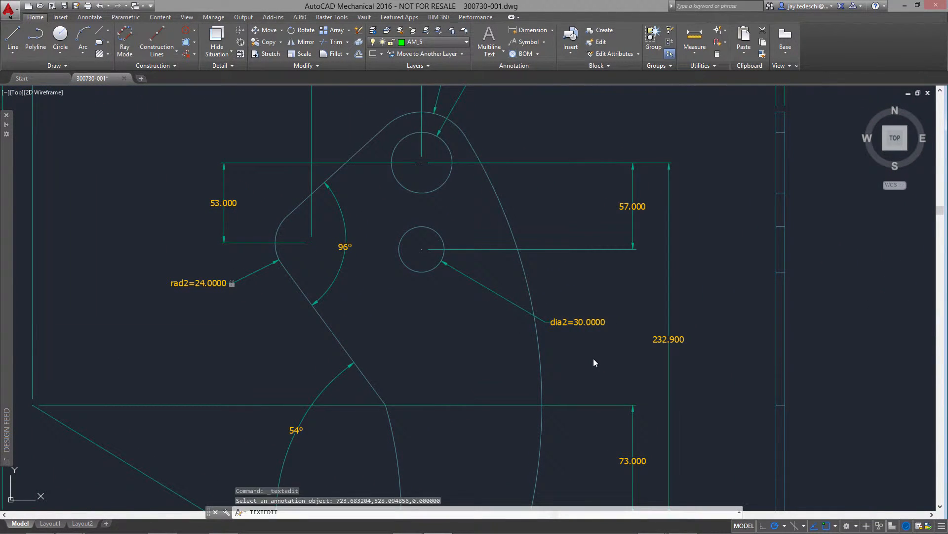
{"action": "left_click", "coordinate": [574, 321]}
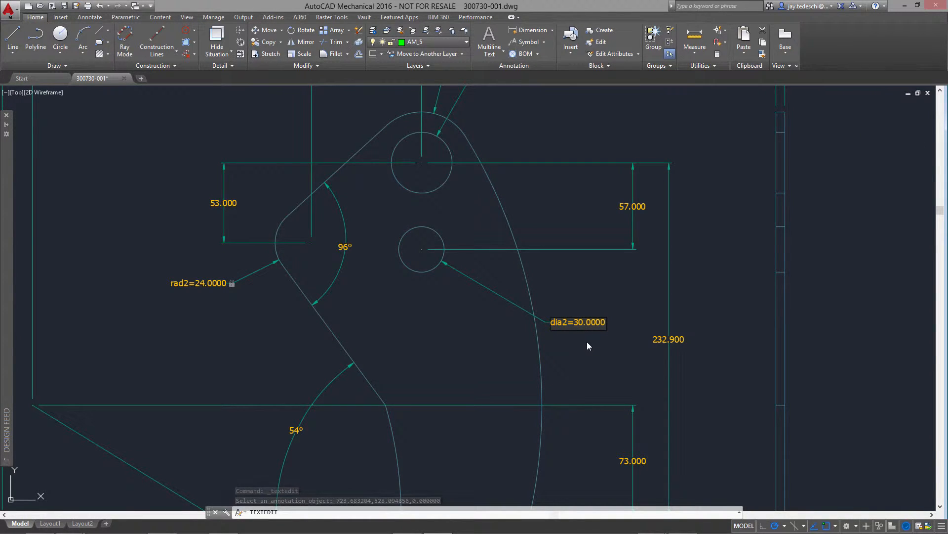
{"action": "key", "text": "BackSpace"}
{"action": "type", "text": "5"}
{"action": "left_click", "coordinate": [586, 342]}
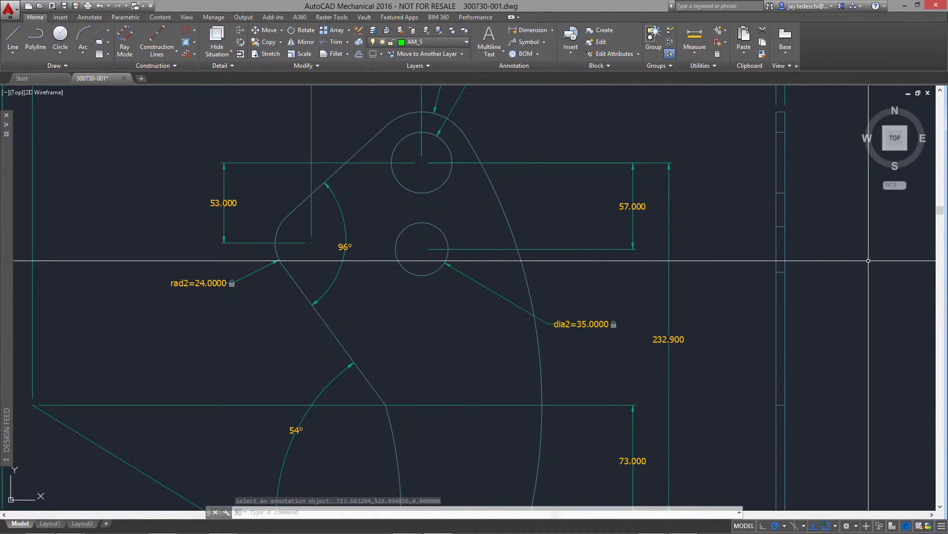
Save the edited drawing 300730-001.dwg
{"action": "type", "text": "z"}
{"action": "key", "text": "Return"}
{"action": "type", "text": "e"}
{"action": "key", "text": "Return"}
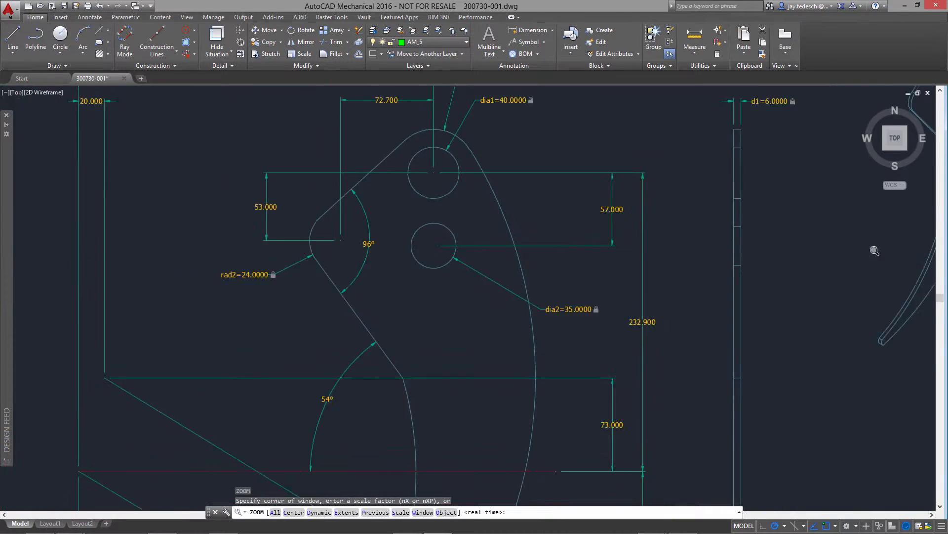
{"action": "left_click", "coordinate": [65, 7]}
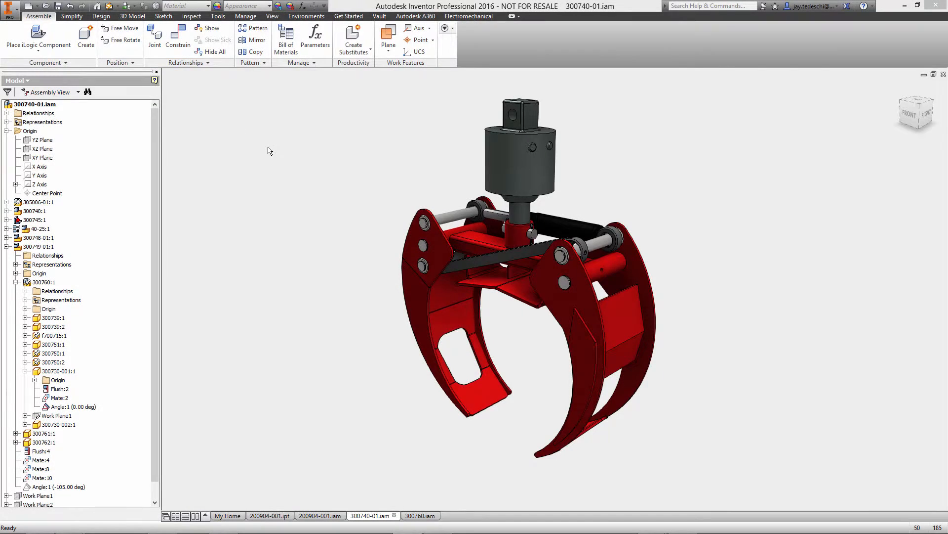
Update the 300740-01 assembly in Inventor so the jaw picks up the changed DWG geometry
{"action": "scroll", "coordinate": [268, 151], "scroll_direction": "down", "scroll_amount": 5}
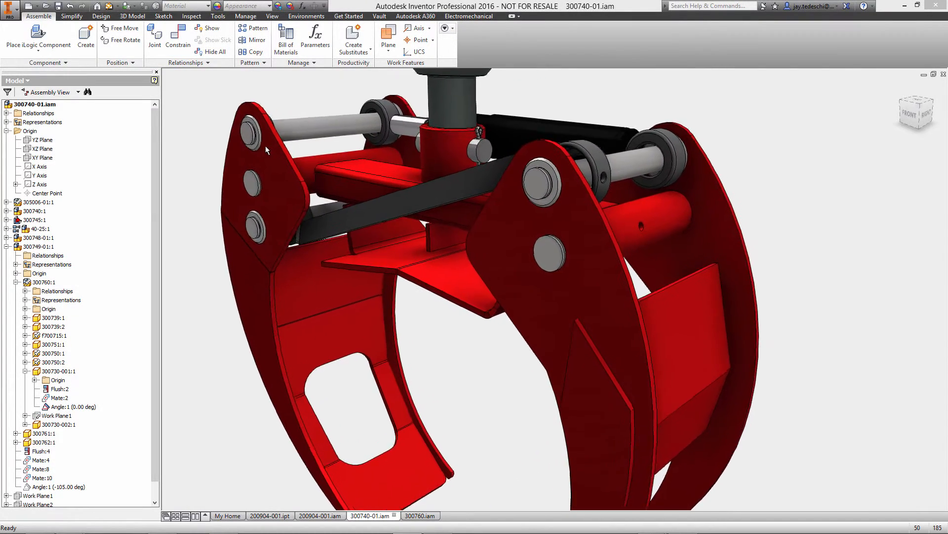
{"action": "scroll", "coordinate": [265, 147], "scroll_direction": "down", "scroll_amount": 1}
{"action": "left_click", "coordinate": [110, 7]}
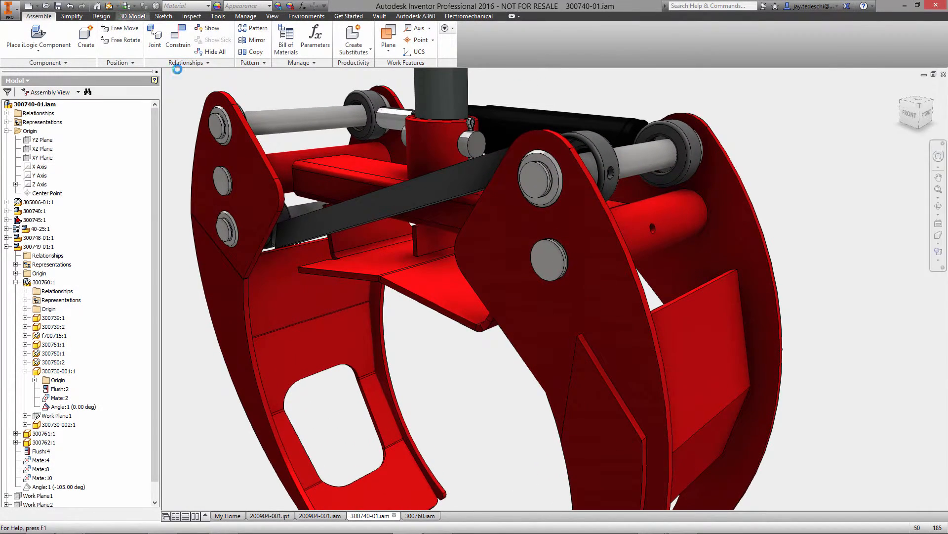
Open the pin 300762 in the jaw's enlarged lower hole for editing in place within the assembly
{"action": "scroll", "coordinate": [790, 245], "scroll_direction": "down", "scroll_amount": 5}
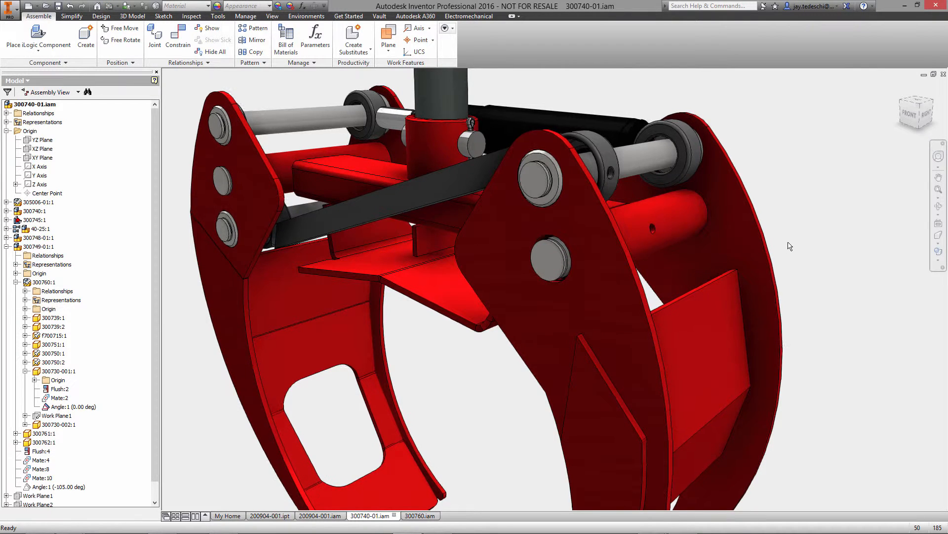
{"action": "scroll", "coordinate": [837, 171], "scroll_direction": "down", "scroll_amount": 1}
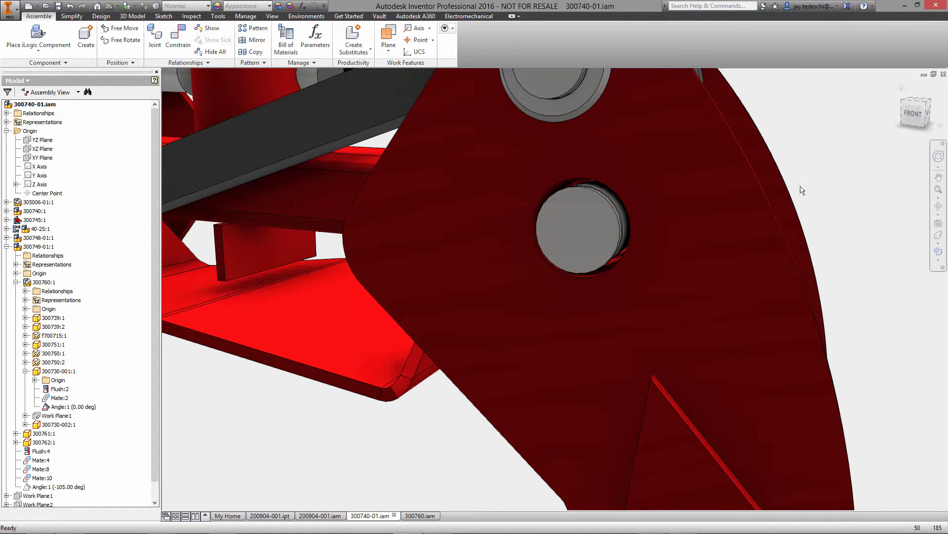
{"action": "double_click", "coordinate": [614, 221]}
{"action": "left_click", "coordinate": [624, 209]}
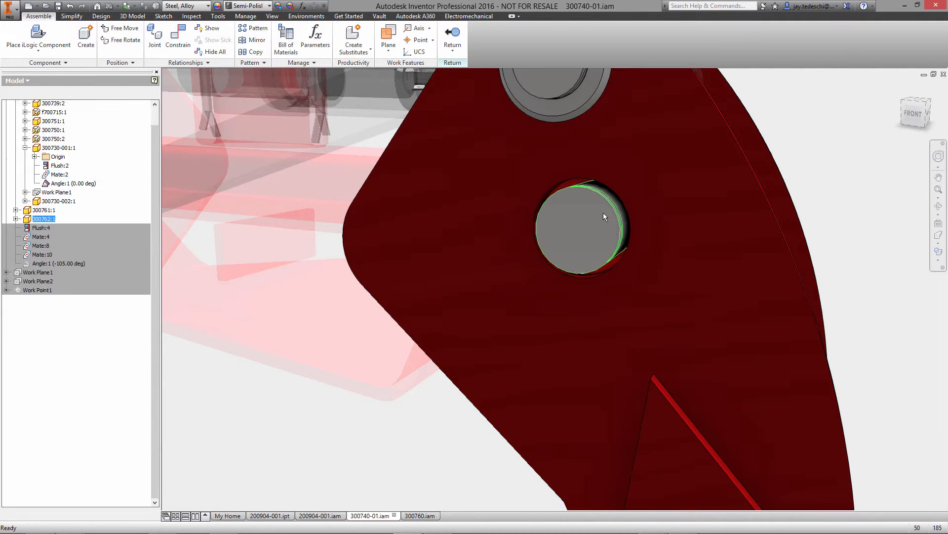
{"action": "double_click", "coordinate": [603, 213]}
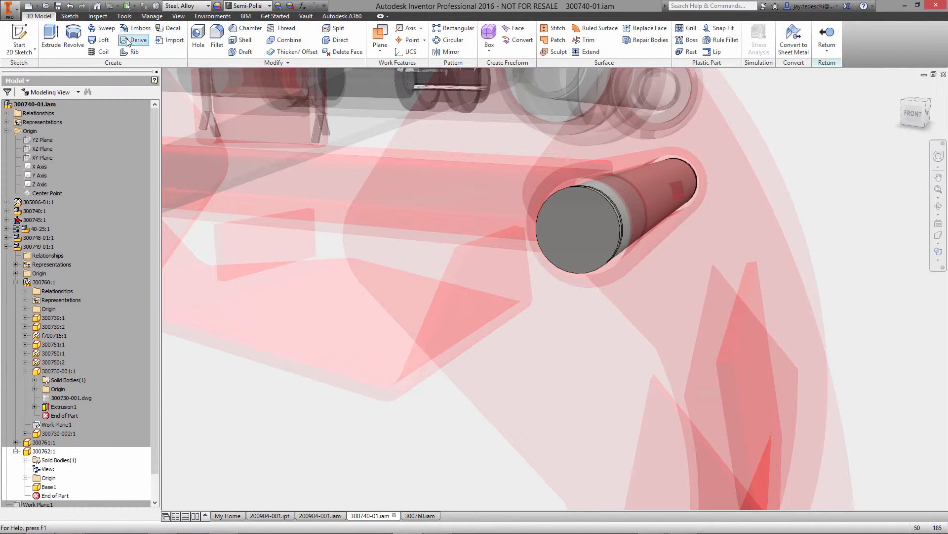
Resize the pin's cylindrical face with Direct Edit, sizing it by diameter and setting the diameter to 35 mm
{"action": "left_click", "coordinate": [339, 40]}
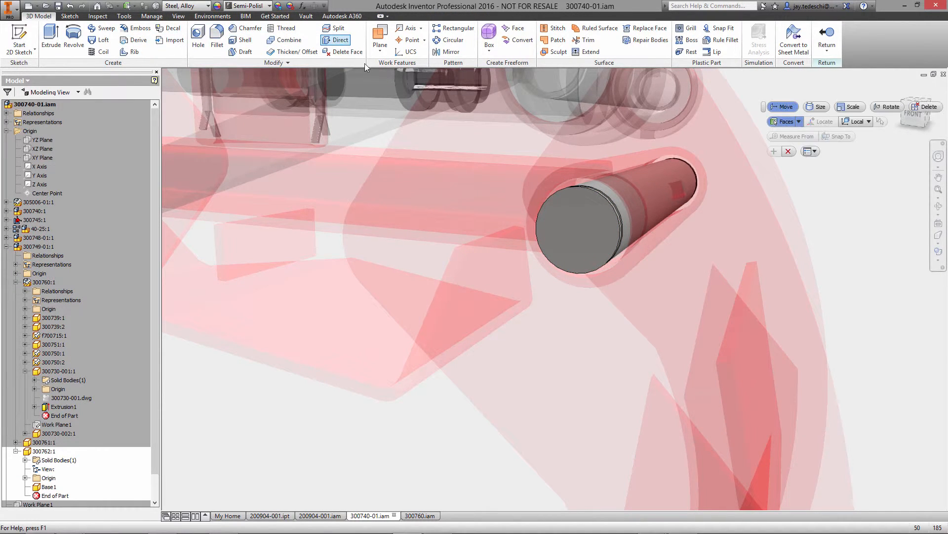
{"action": "left_click", "coordinate": [618, 200]}
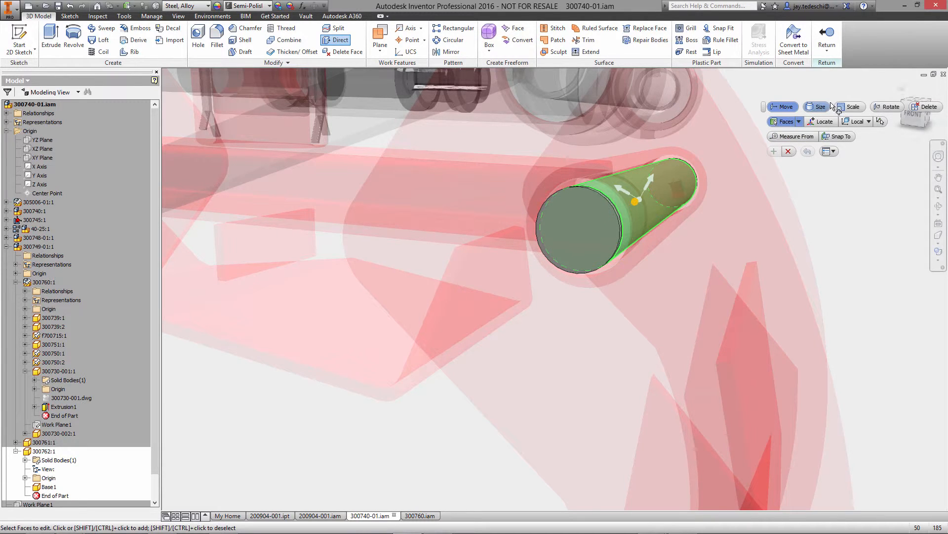
{"action": "left_click", "coordinate": [819, 106]}
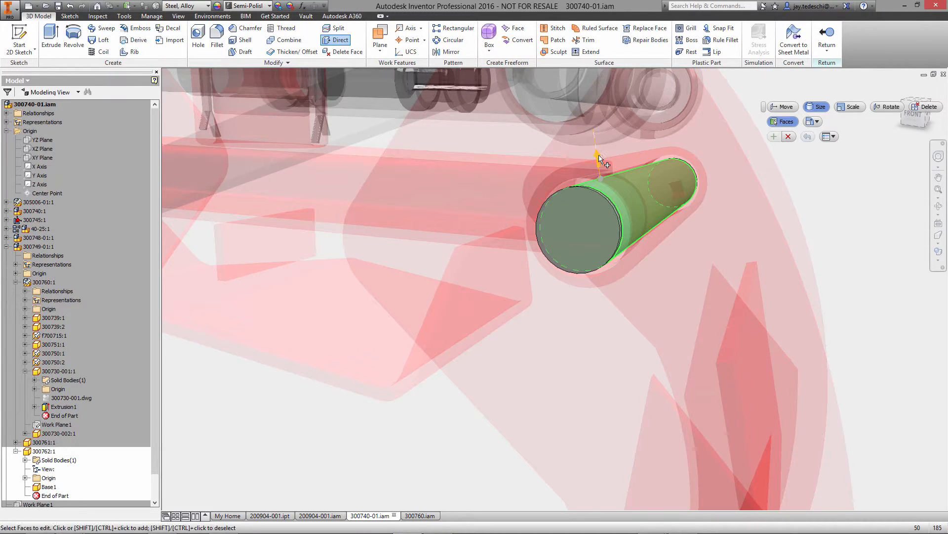
{"action": "left_click", "coordinate": [597, 154]}
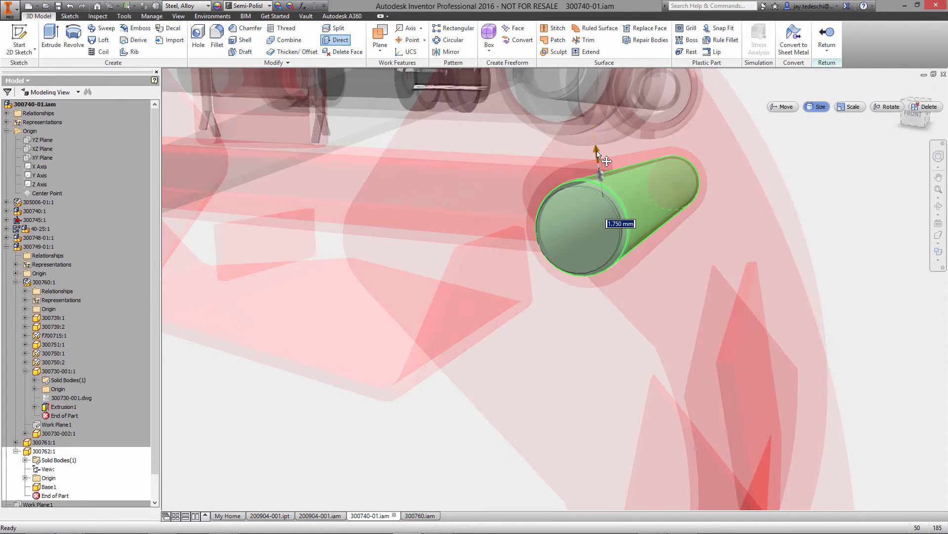
{"action": "left_click", "coordinate": [830, 136]}
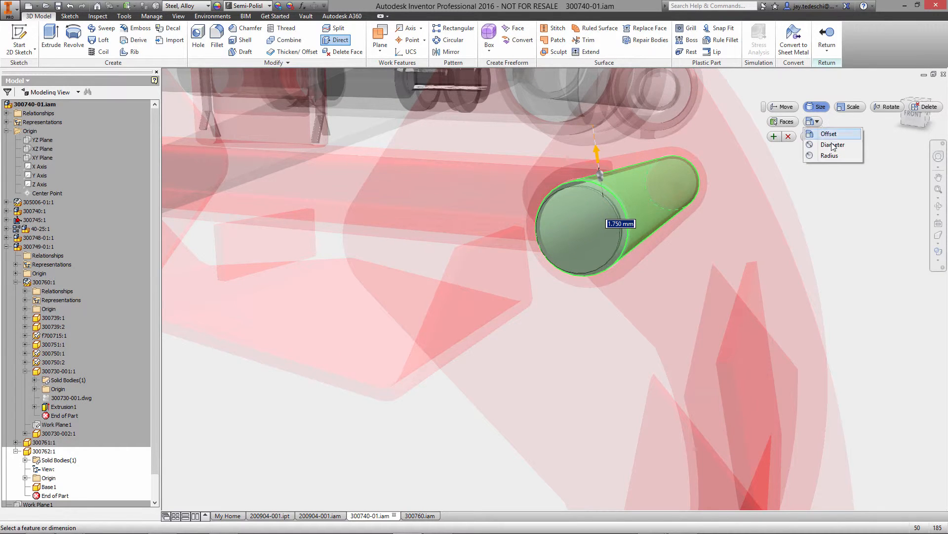
{"action": "left_click", "coordinate": [835, 152]}
{"action": "type", "text": "35"}
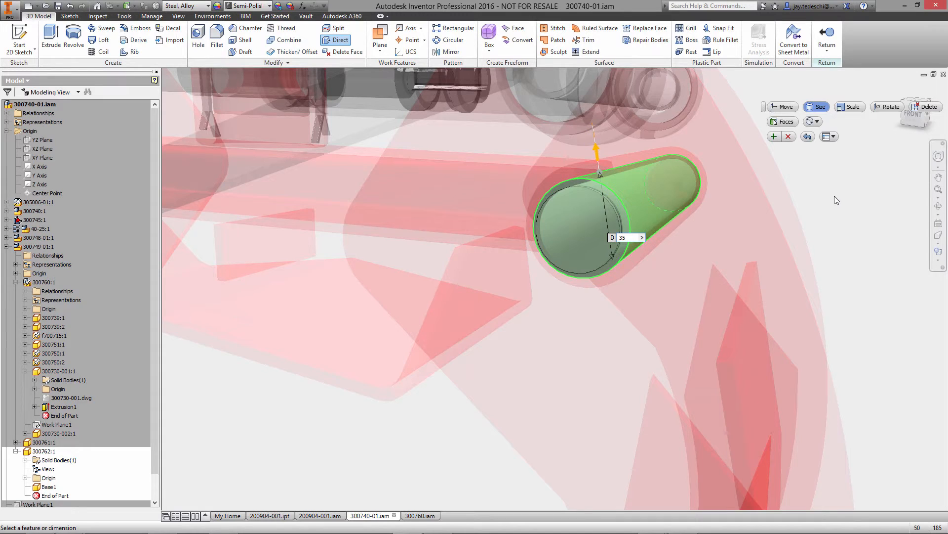
{"action": "key", "text": "Return"}
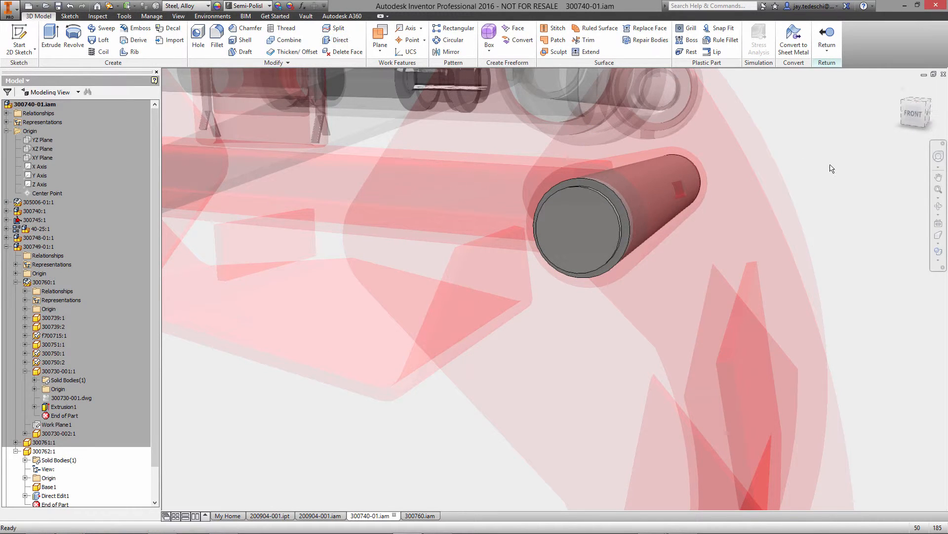
Finish editing the pin and its subassembly, and return to the top-level assembly 300740-01
{"action": "right_click", "coordinate": [832, 149]}
{"action": "left_click", "coordinate": [830, 174]}
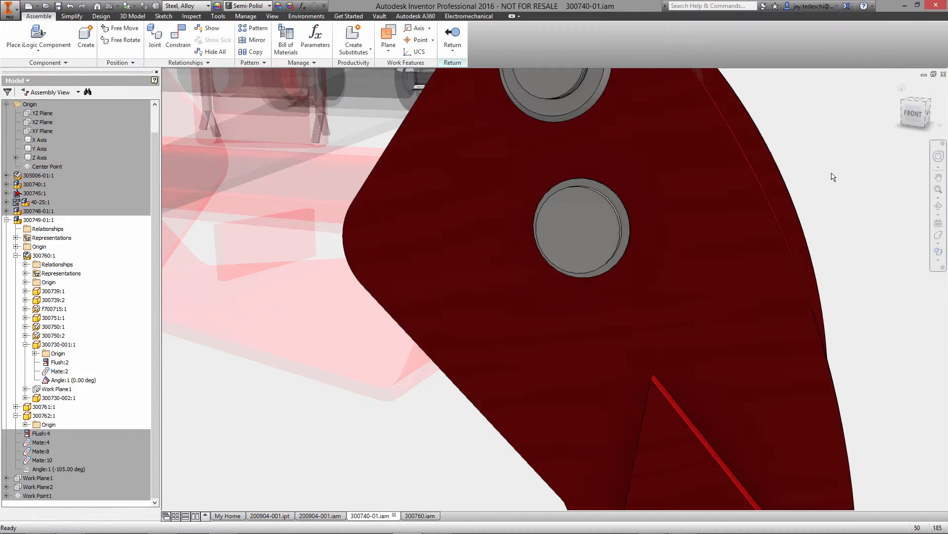
{"action": "right_click", "coordinate": [836, 158]}
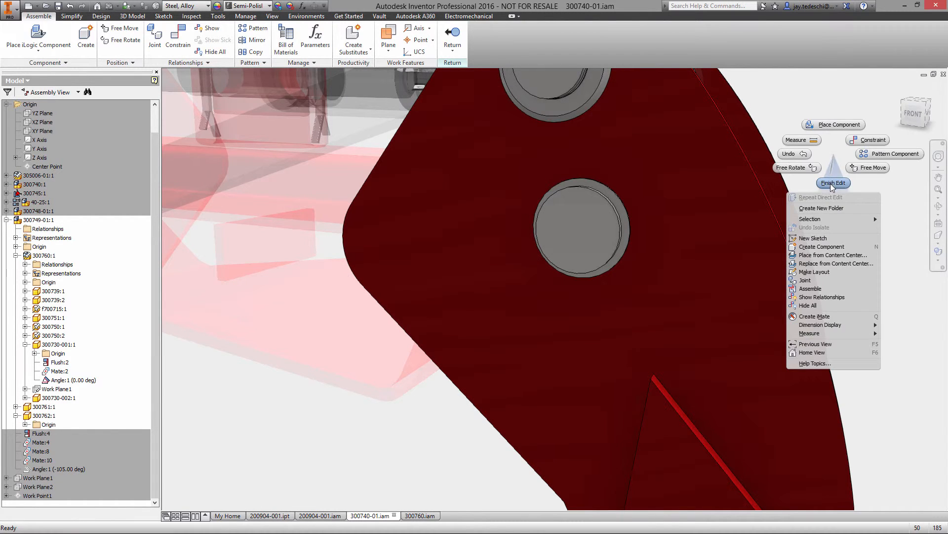
{"action": "left_click", "coordinate": [831, 184]}
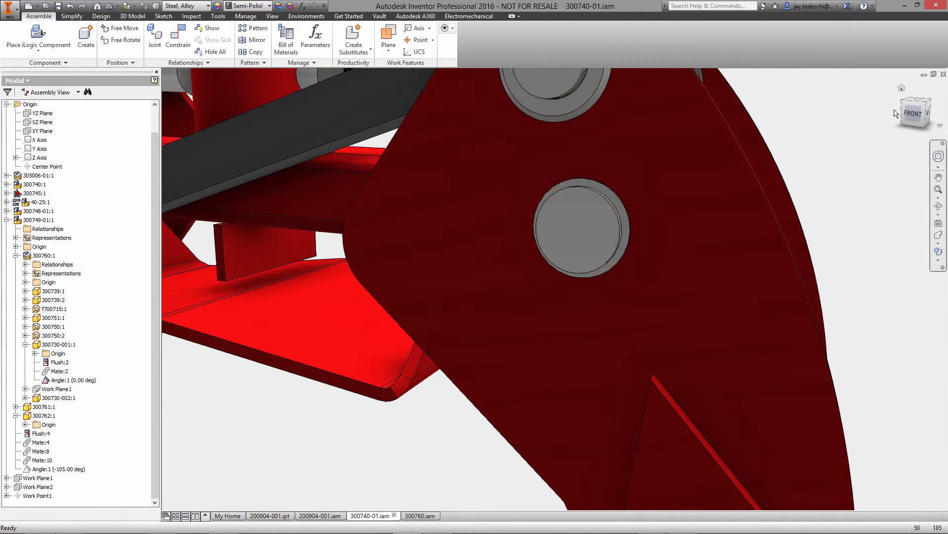
Swing the front gripper jaw outward in the full assembly so its linkage opens both jaws wider
{"action": "right_click", "coordinate": [864, 159]}
{"action": "left_click", "coordinate": [861, 373]}
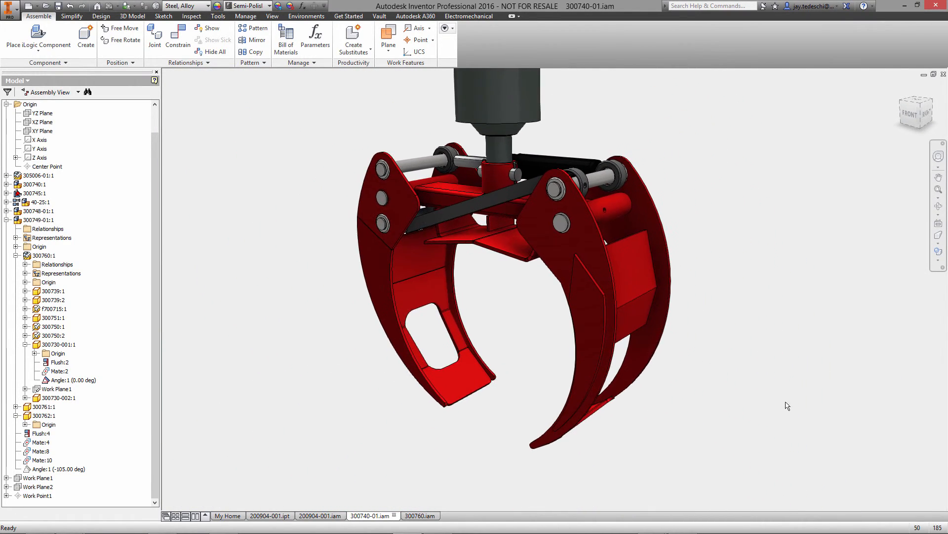
{"action": "mouse_move", "coordinate": [589, 335]}
{"action": "left_mouse_down"}
{"action": "mouse_move", "coordinate": [578, 333]}
{"action": "mouse_move", "coordinate": [603, 313]}
{"action": "mouse_move", "coordinate": [571, 343]}
{"action": "left_mouse_up"}
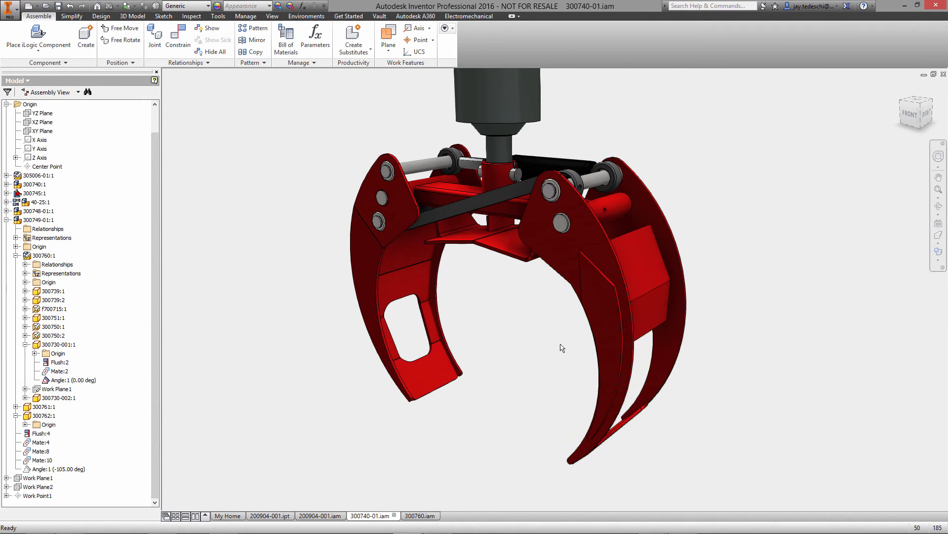